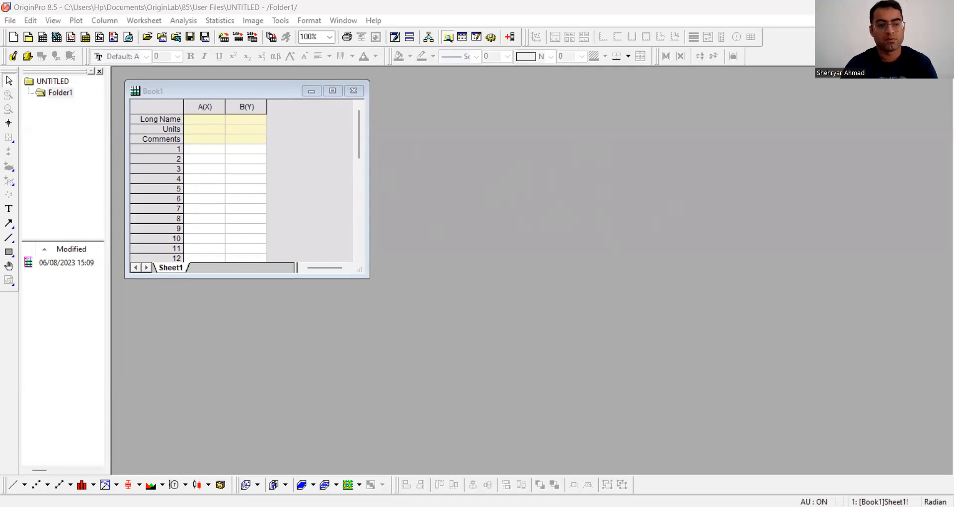
# Step: Import 5ul of 1mM c.txt into Book1 and add 6 columns to its worksheet
pyautogui.doubleClick(209, 139)
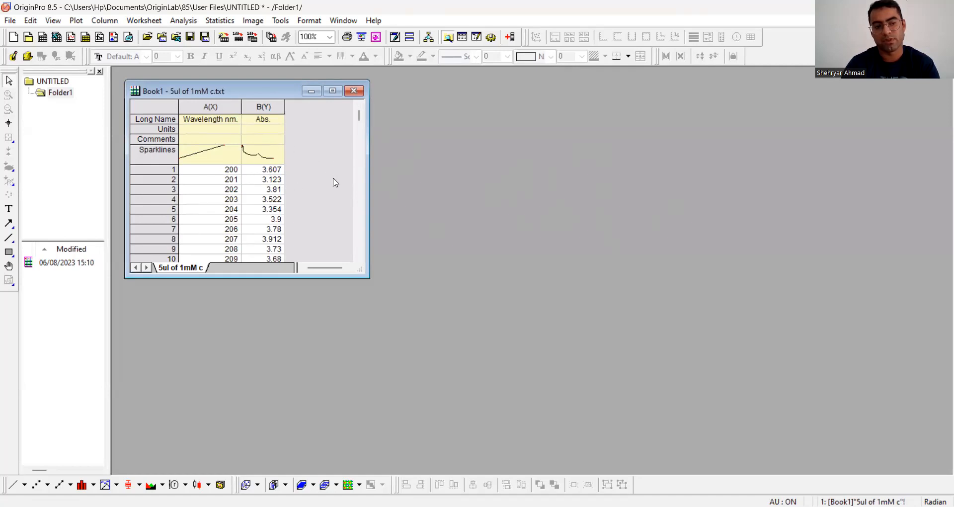
pyautogui.click(333, 91)
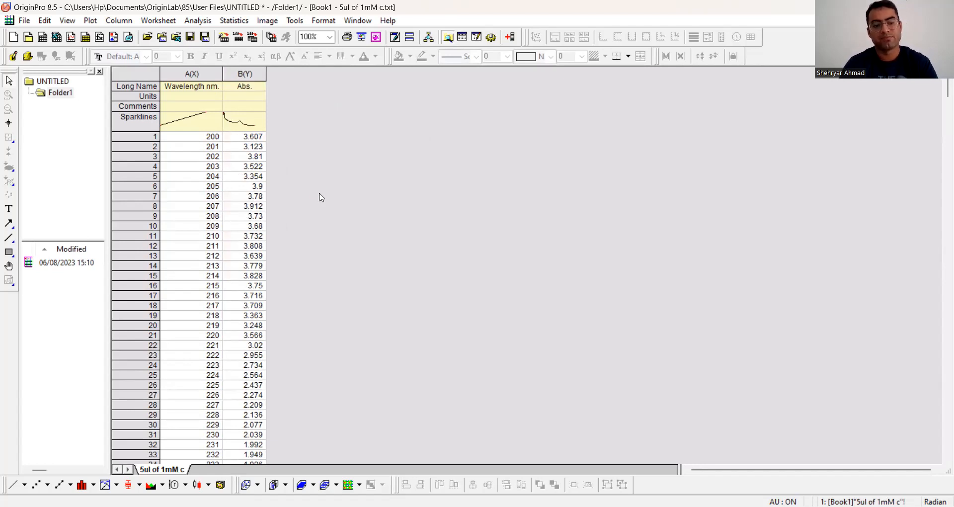
pyautogui.hotkey('ctrl', 'd')
pyautogui.click(406, 282)
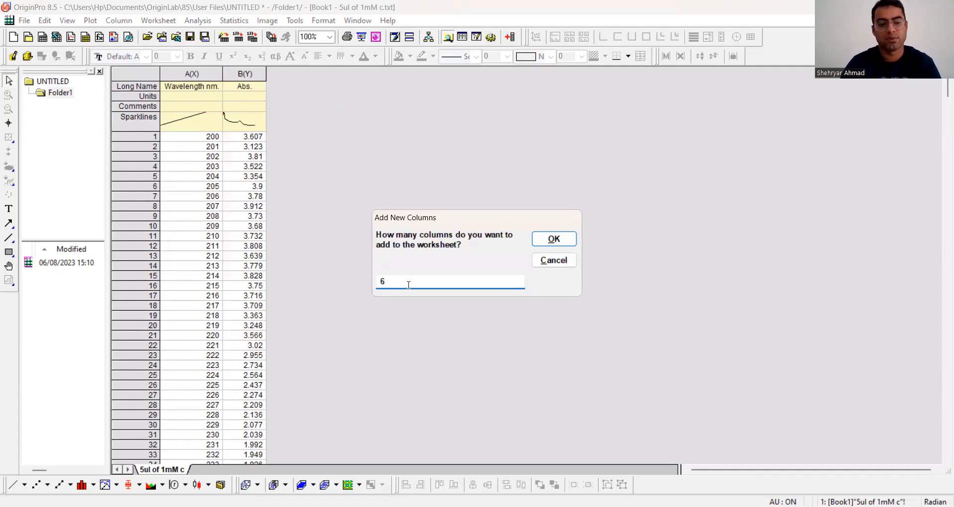
pyautogui.click(561, 239)
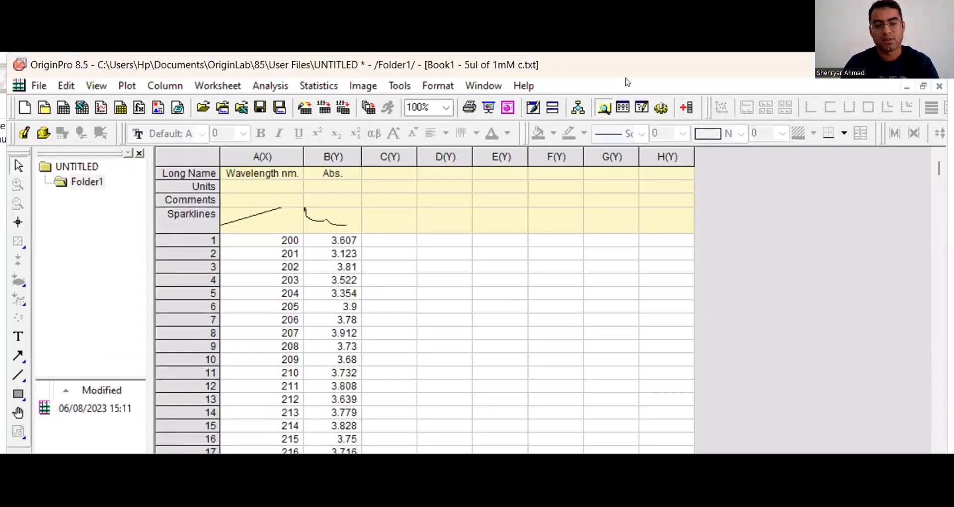
# Step: Create a second workbook, place its window beside Book1, and import 10uL of 1mM c.txt into it
pyautogui.click(63, 109)
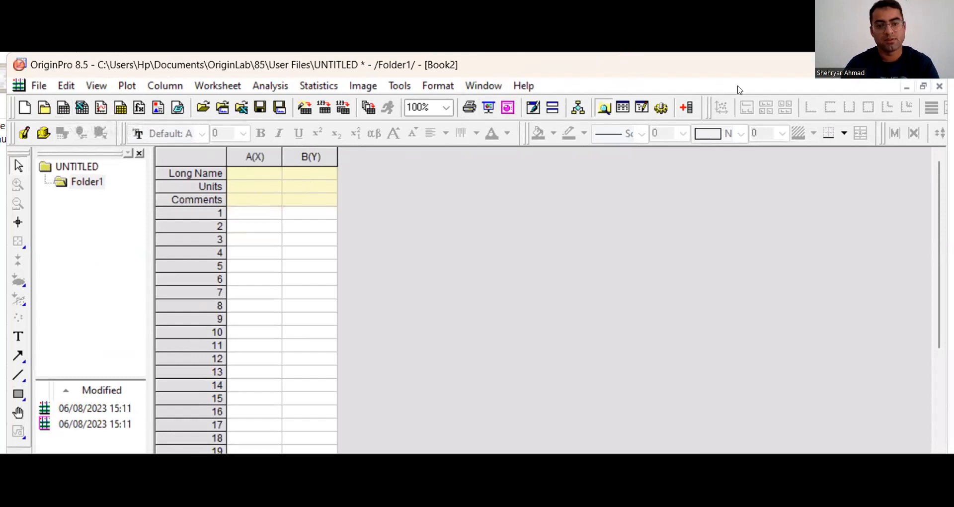
pyautogui.click(924, 86)
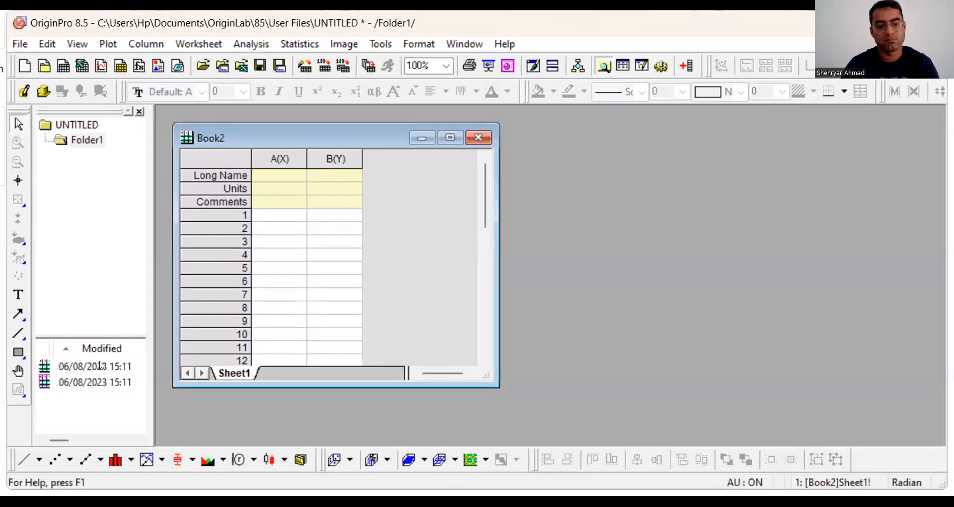
pyautogui.click(95, 384)
pyautogui.doubleClick(99, 367)
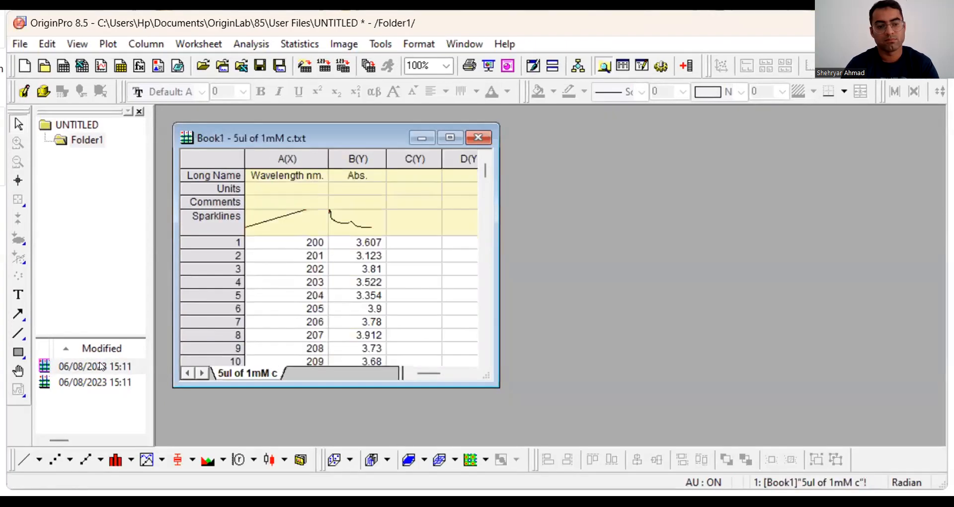
pyautogui.click(108, 379)
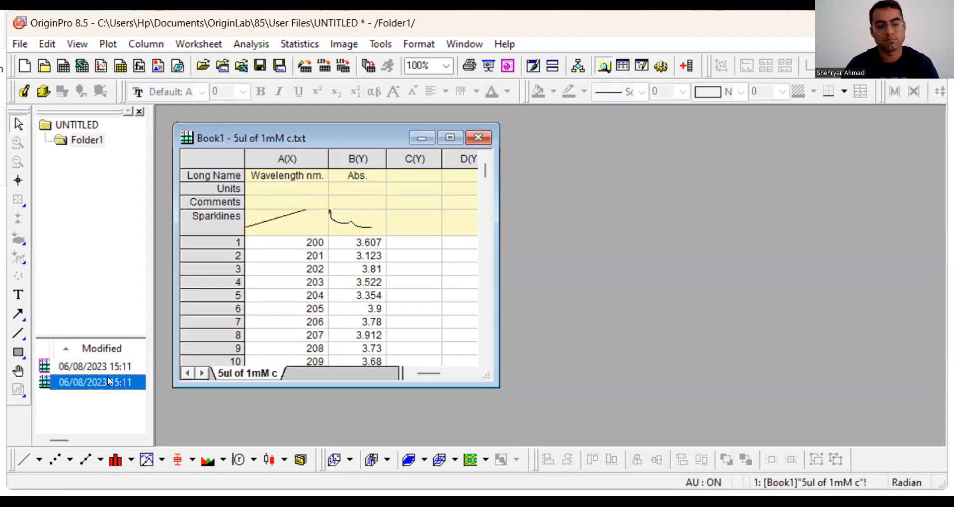
pyautogui.doubleClick(107, 379)
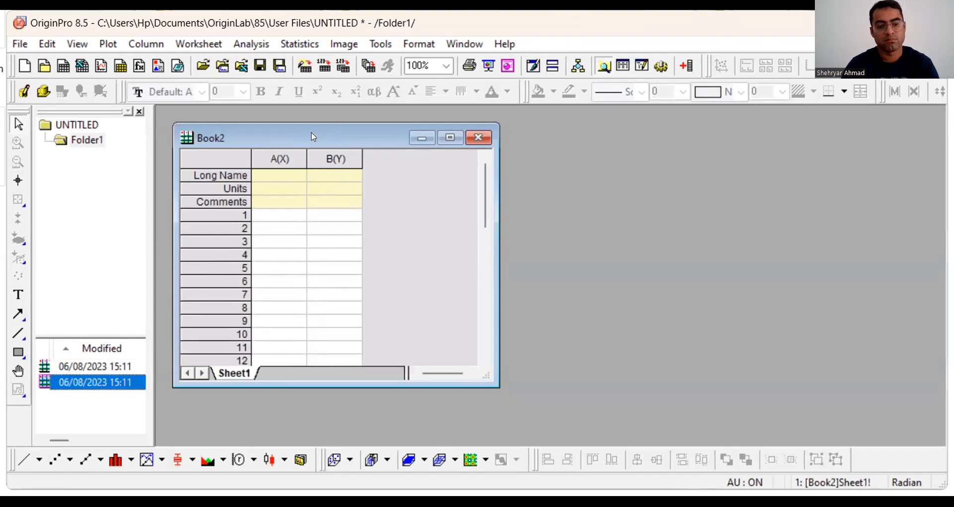
pyautogui.moveTo(313, 136); pyautogui.dragTo(575, 141)
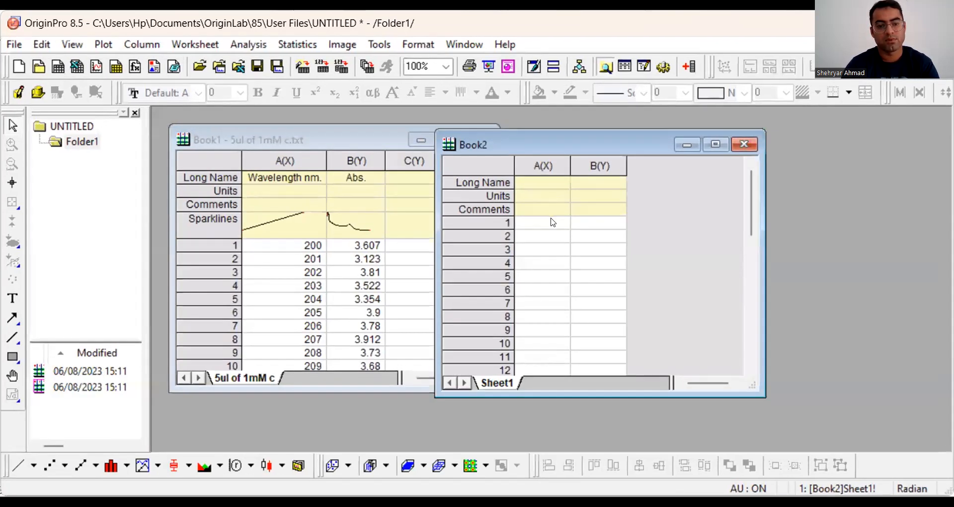
# Step: Create three more workbooks and import 15uL of 1mM c.txt, aunps 275 uL 1 DAY.txt and aunps 275 uL 4 DAYS.txt into them
pyautogui.click(58, 68)
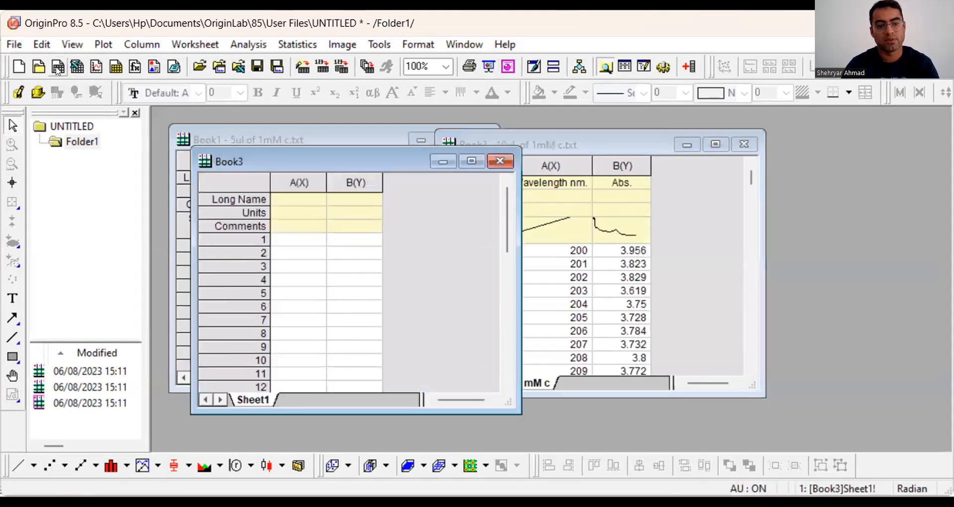
pyautogui.moveTo(380, 163); pyautogui.dragTo(816, 109)
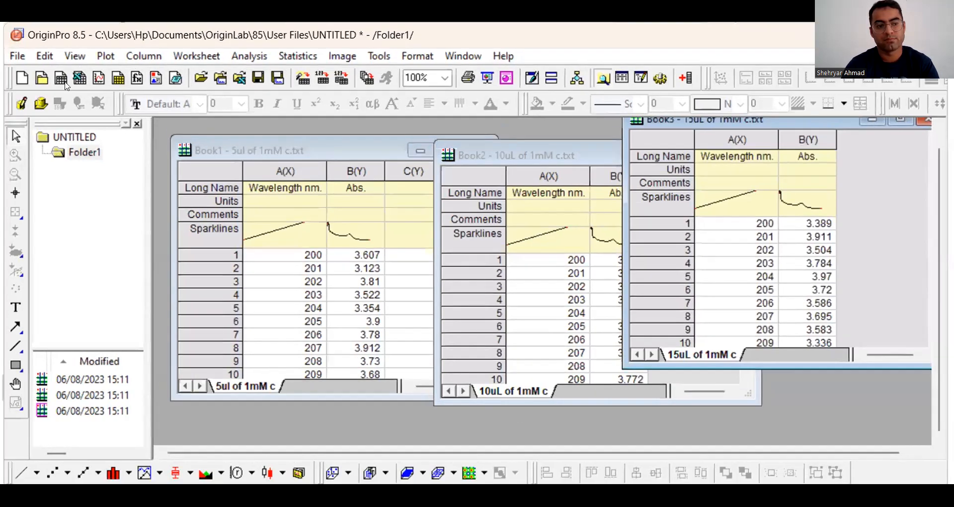
pyautogui.click(57, 66)
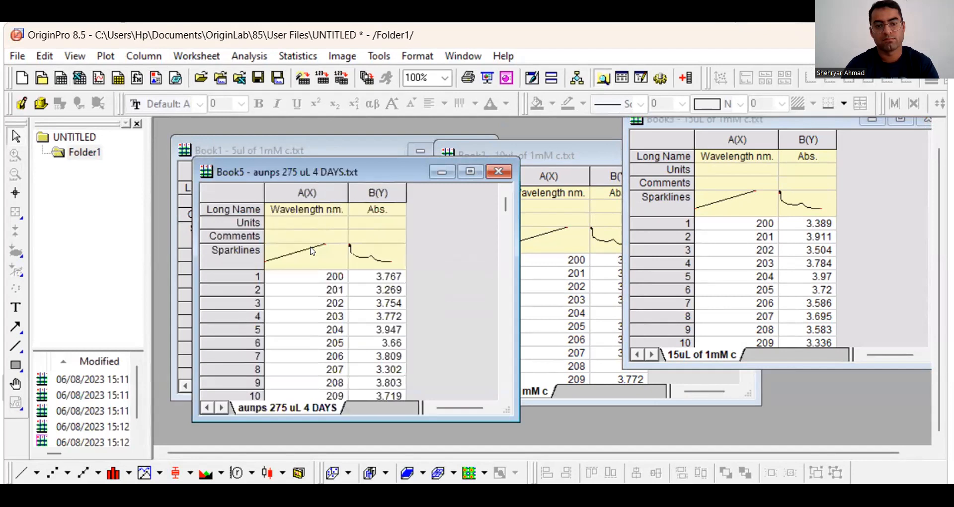
# Step: Create two further workbooks and import aunps 275 uL c.txt and citrate capped aunps.txt into them
pyautogui.click(60, 79)
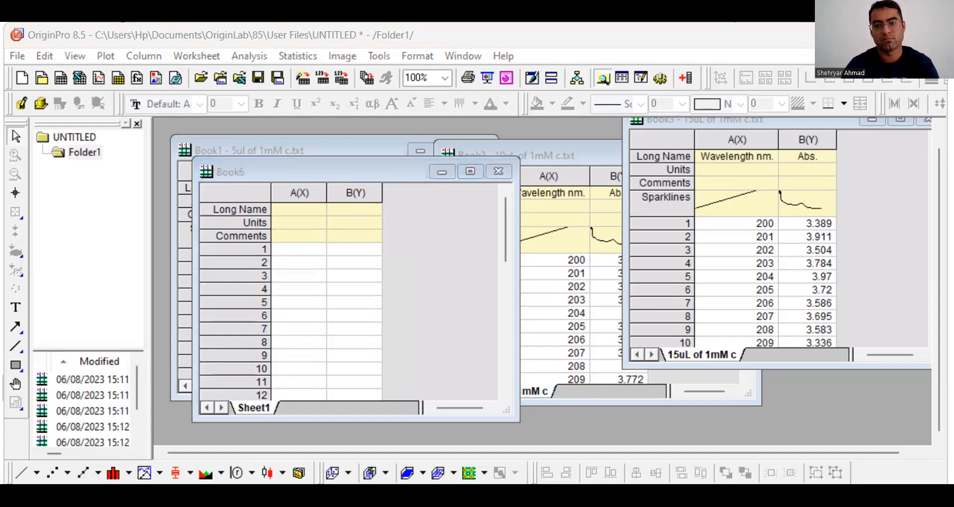
pyautogui.moveTo(350, 256); pyautogui.dragTo(322, 250)
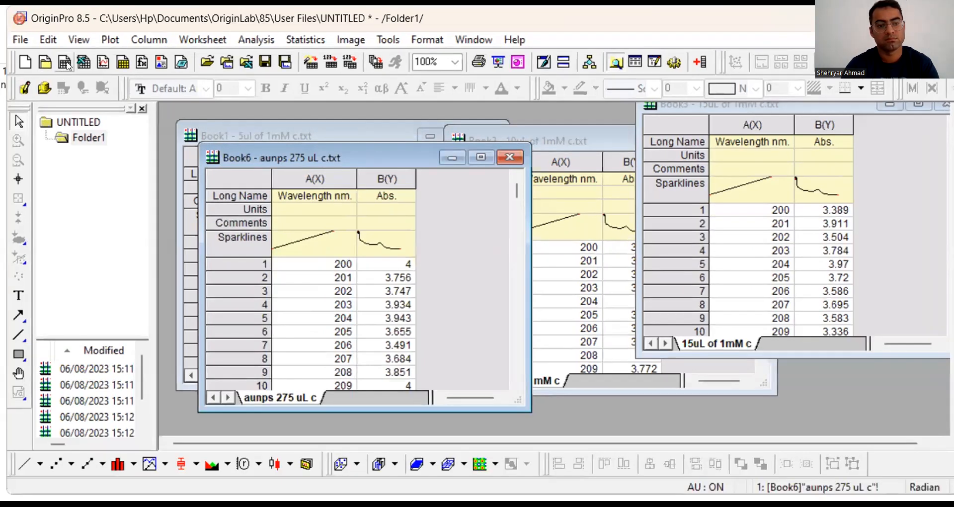
pyautogui.click(60, 78)
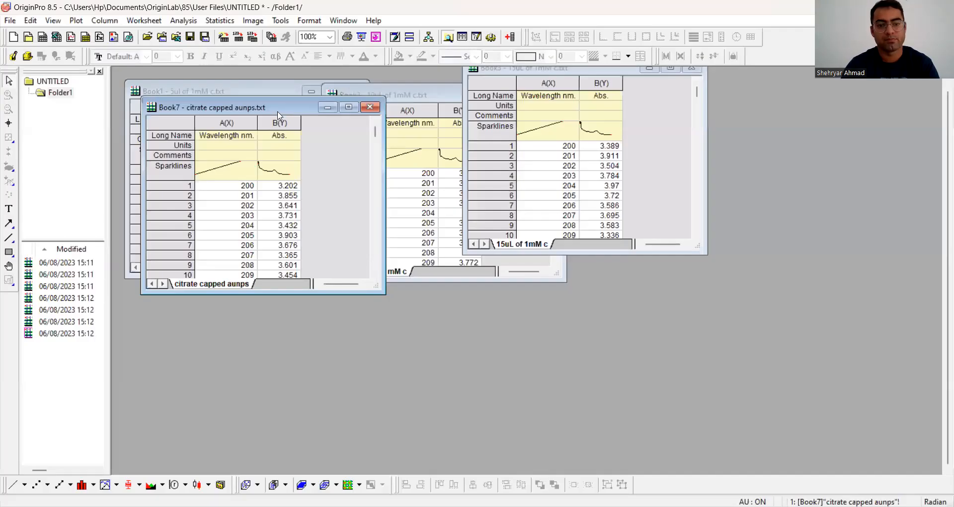
# Step: Spread the six other workbook windows out below and away from Book1 so that Book1 is uncovered
pyautogui.moveTo(278, 113); pyautogui.dragTo(597, 245)
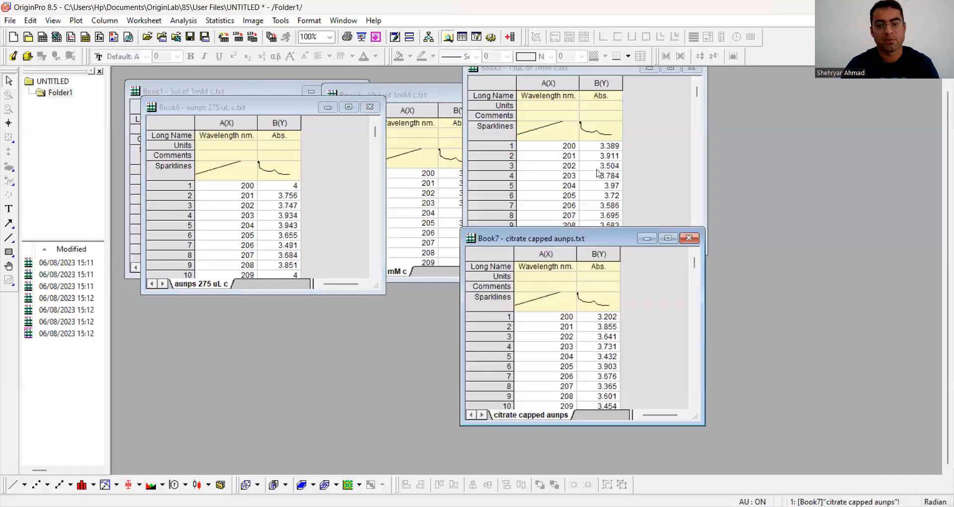
pyautogui.click(573, 74)
pyautogui.moveTo(575, 75); pyautogui.dragTo(554, 315)
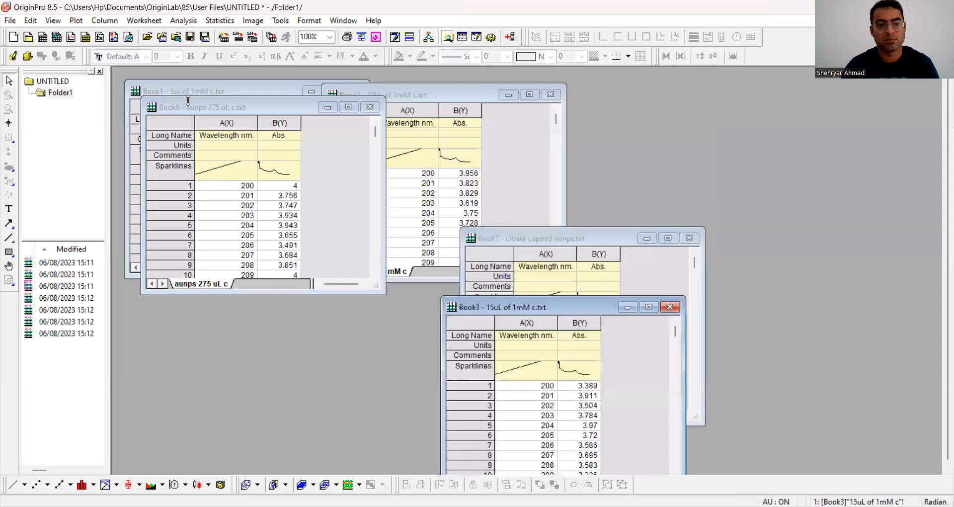
pyautogui.click(237, 111)
pyautogui.moveTo(240, 113); pyautogui.dragTo(460, 354)
pyautogui.click(213, 114)
pyautogui.moveTo(213, 113); pyautogui.dragTo(258, 308)
pyautogui.click(230, 104)
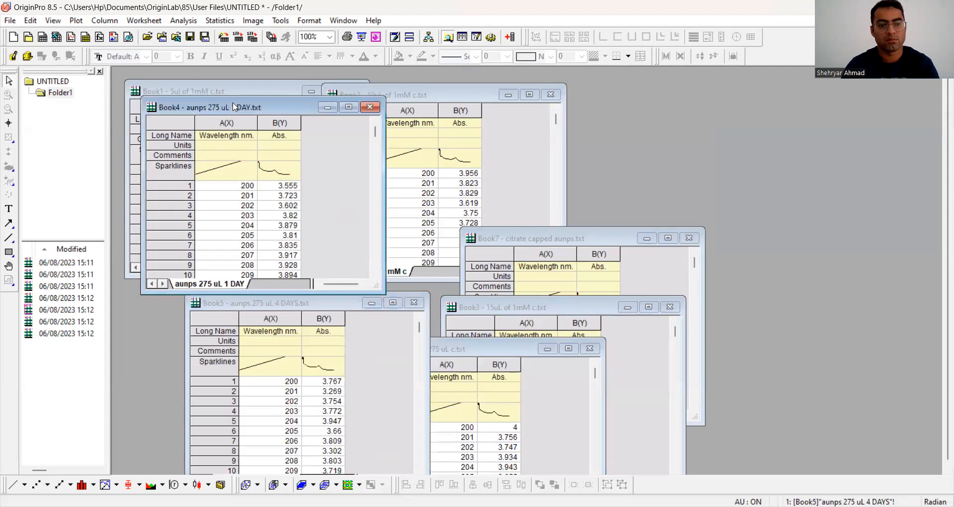
pyautogui.moveTo(231, 104); pyautogui.dragTo(454, 351)
pyautogui.click(398, 95)
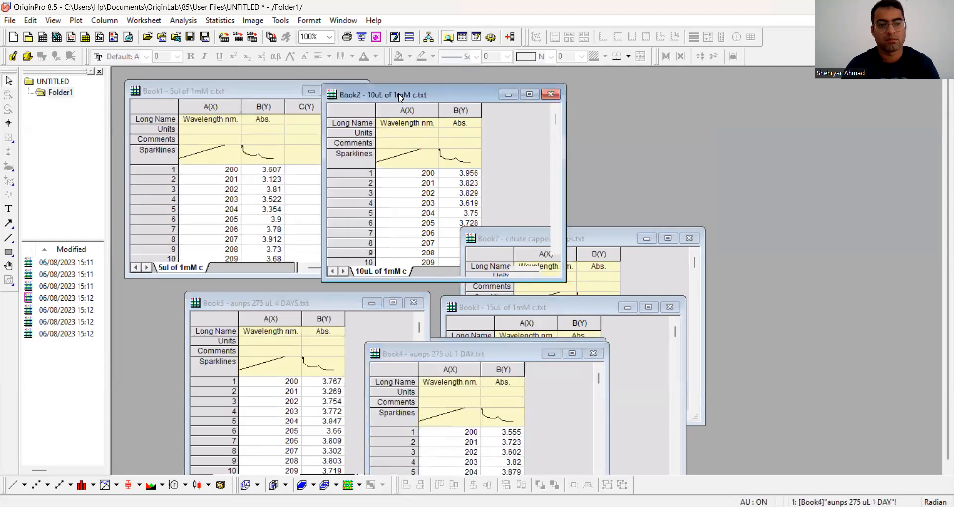
pyautogui.moveTo(397, 95); pyautogui.dragTo(529, 289)
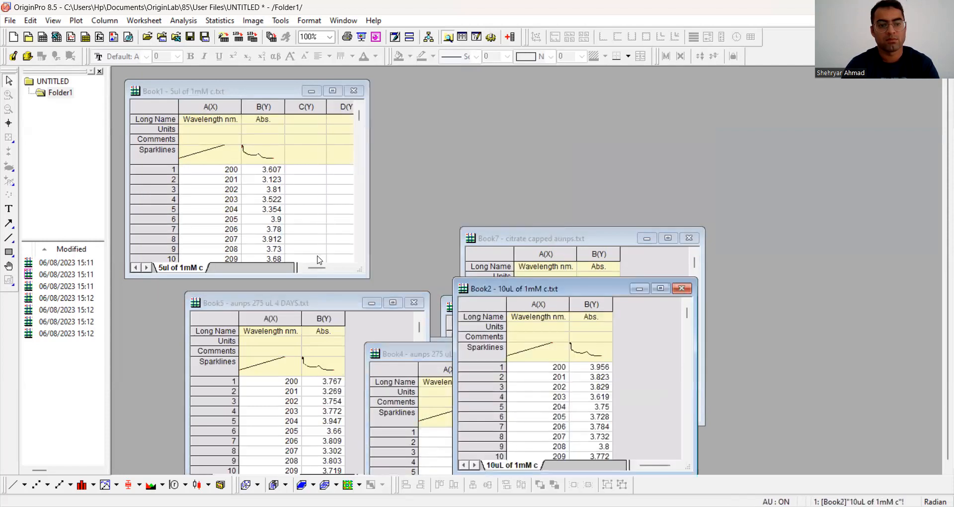
# Step: Copy the Abs. column of aunps 275 uL 4 DAYS.txt into Book1's column C(Y) and minimize the source workbook
pyautogui.click(325, 320)
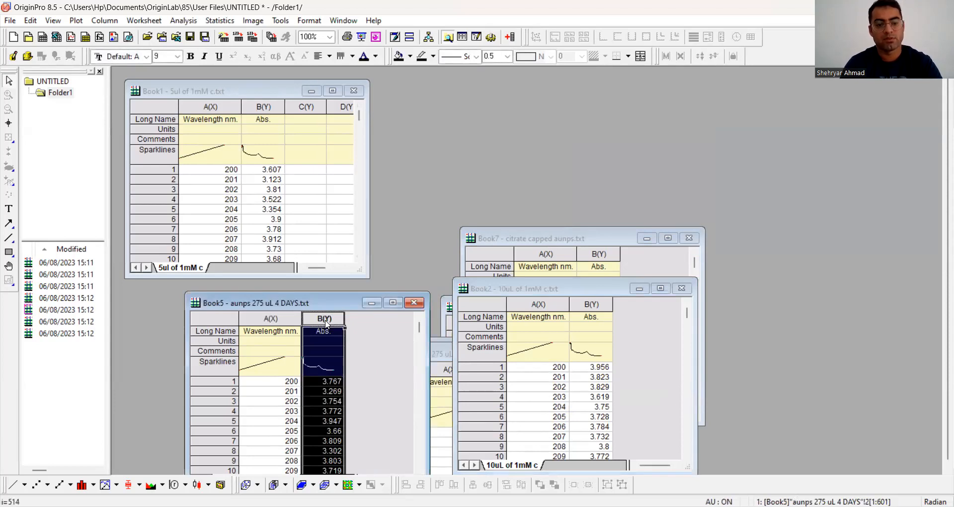
pyautogui.click(307, 108)
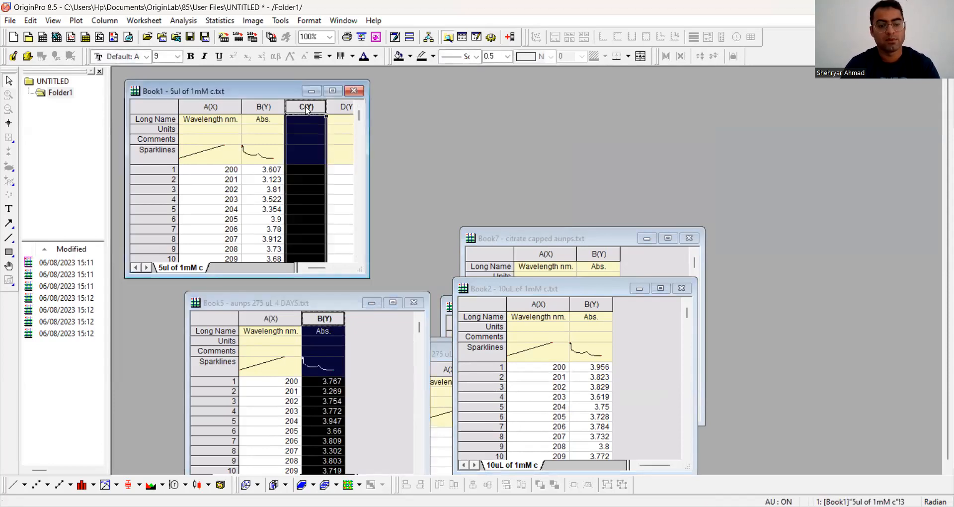
pyautogui.hotkey('ctrl', 'v')
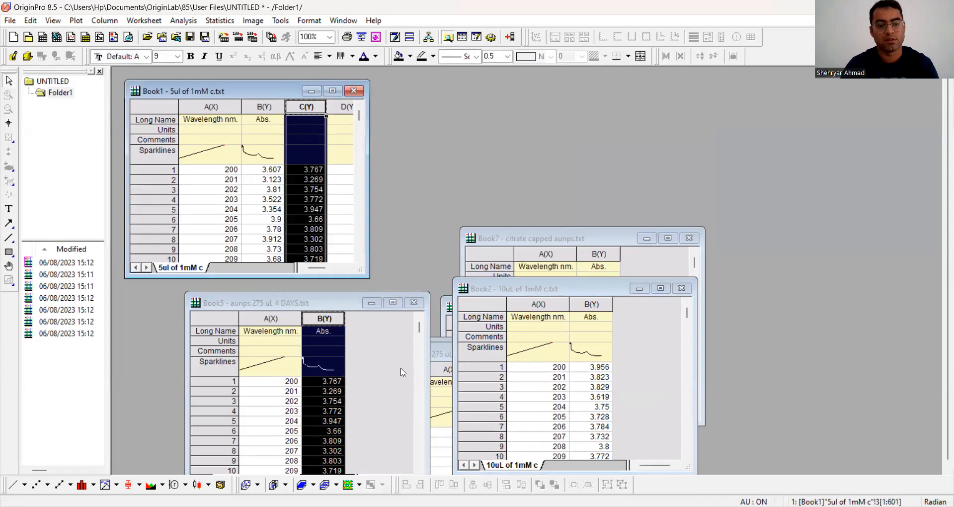
pyautogui.click(371, 302)
# Step: Copy the Abs. column of 10uL of 1mM c.txt into Book1's column D(Y) and minimize the source workbook
pyautogui.click(588, 304)
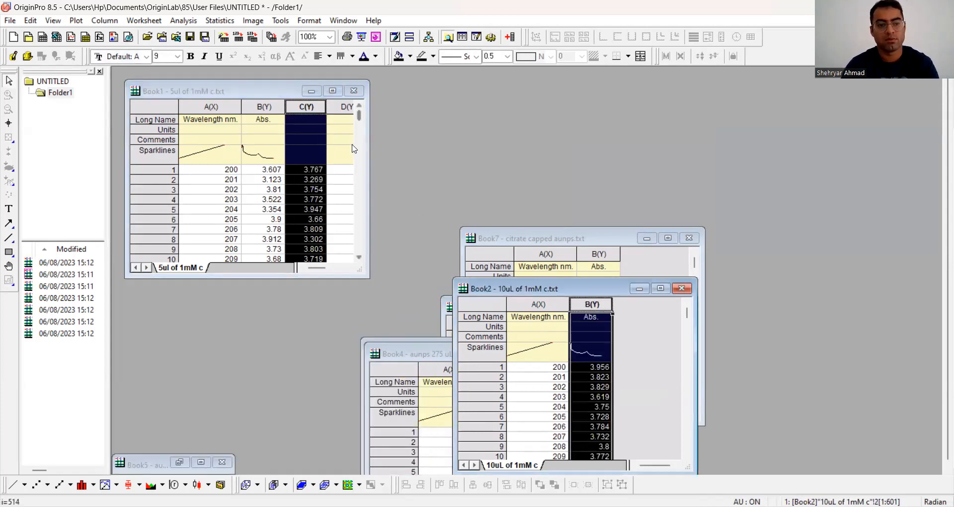
pyautogui.click(346, 109)
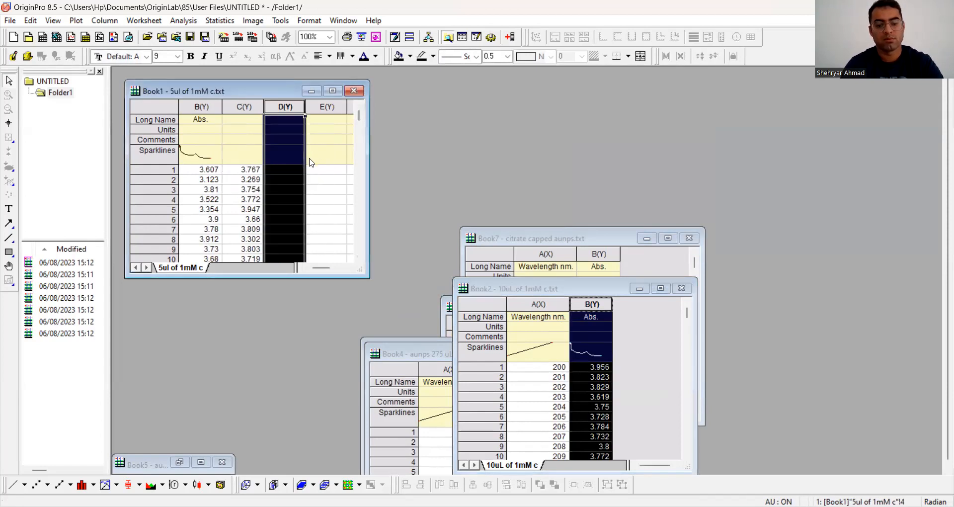
pyautogui.hotkey('ctrl', 'v')
pyautogui.click(639, 289)
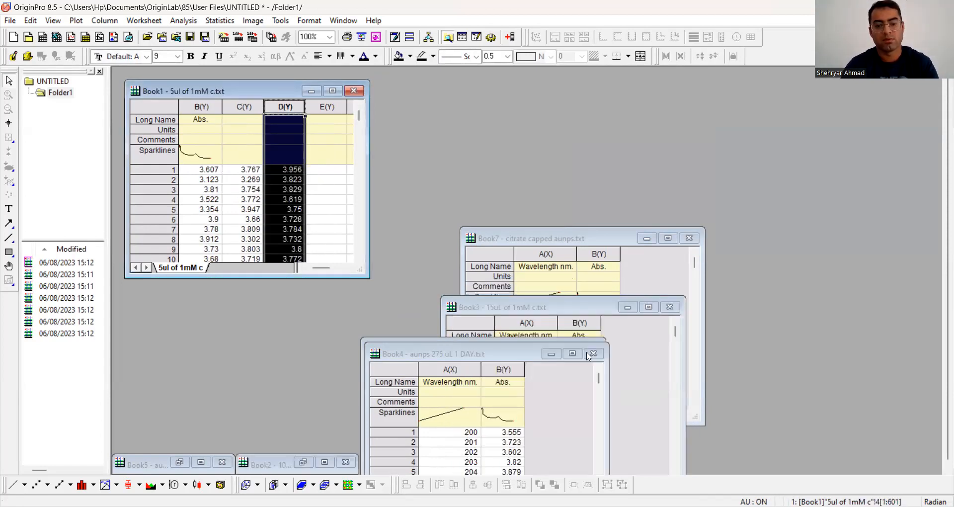
# Step: Copy the Abs. column of aunps 275 uL 1 DAY.txt into Book1's column E(Y) and minimize the source workbook
pyautogui.click(504, 370)
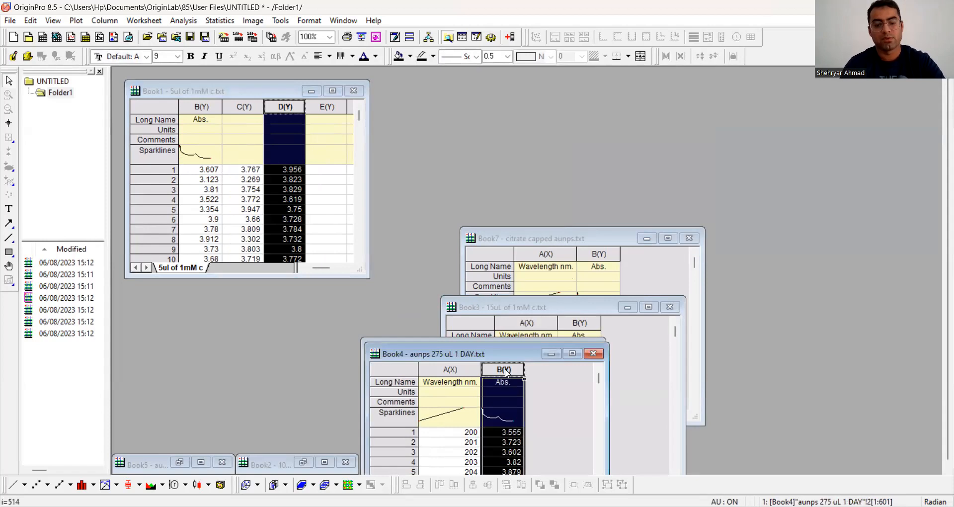
pyautogui.click(328, 106)
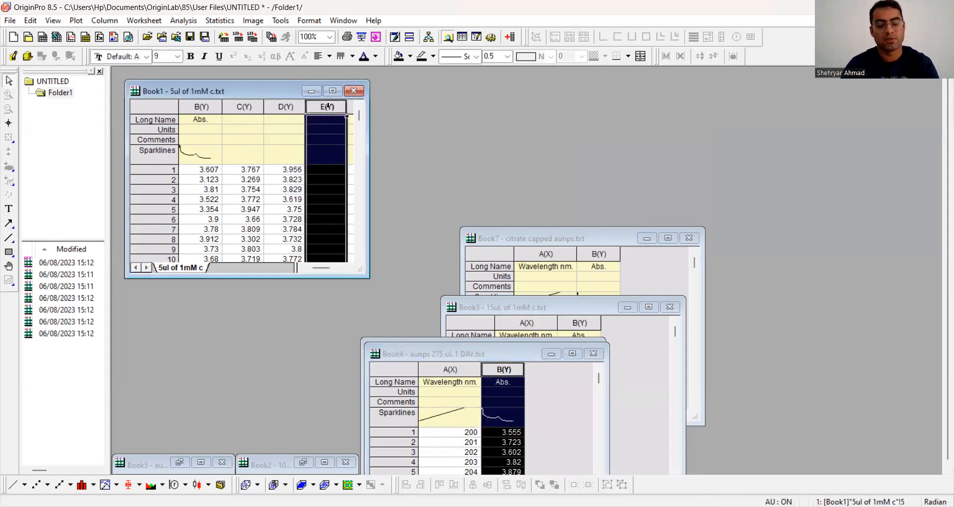
pyautogui.hotkey('ctrl', 'v')
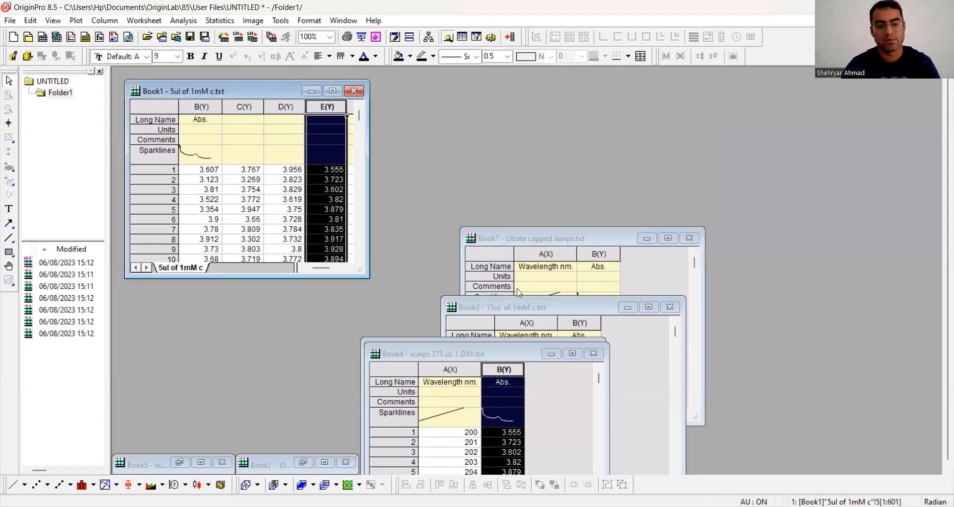
pyautogui.click(550, 354)
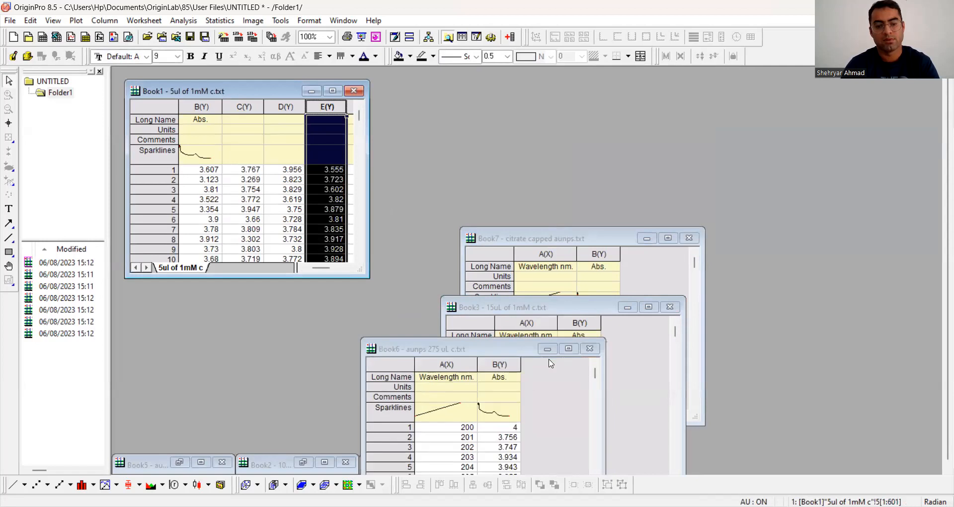
# Step: Copy the Abs. column of aunps 275 uL c.txt into Book1's column F(Y) and minimize the source workbook
pyautogui.click(507, 365)
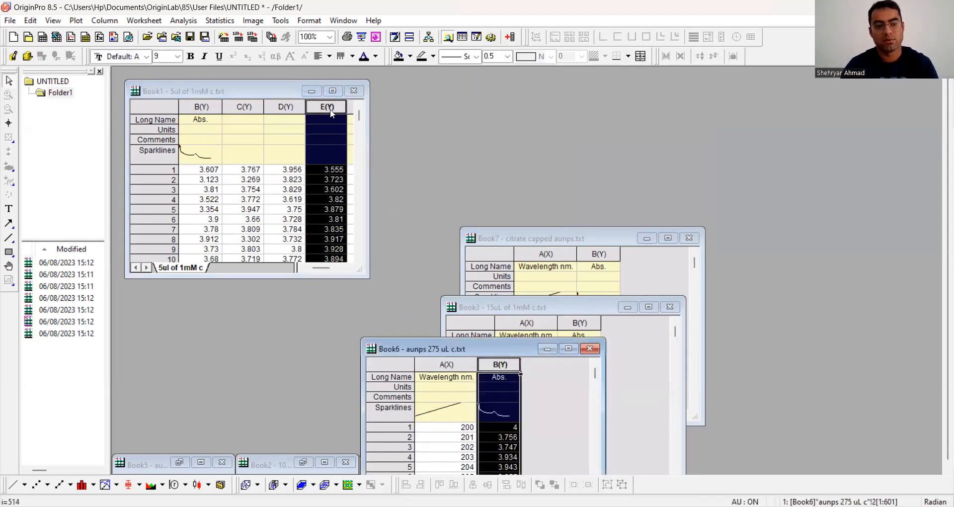
pyautogui.click(346, 269)
pyautogui.click(276, 107)
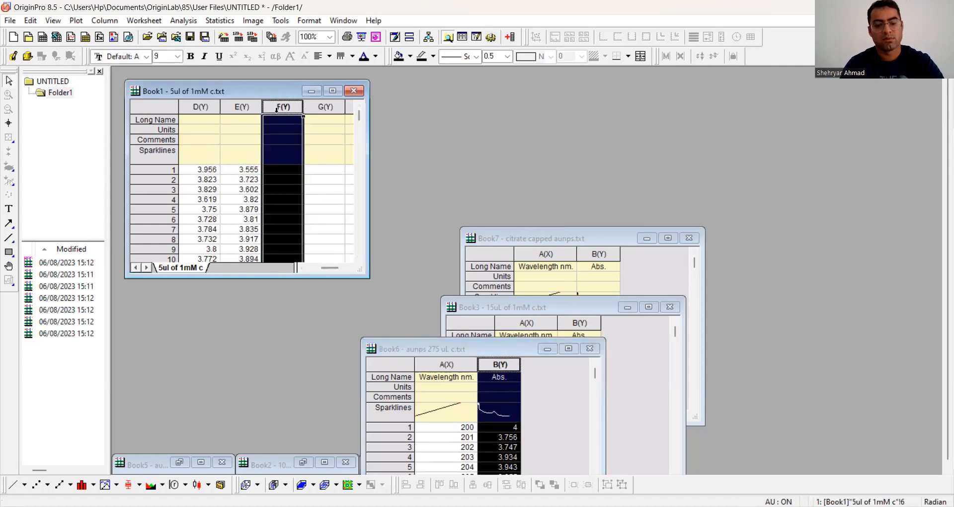
pyautogui.hotkey('ctrl', 'v')
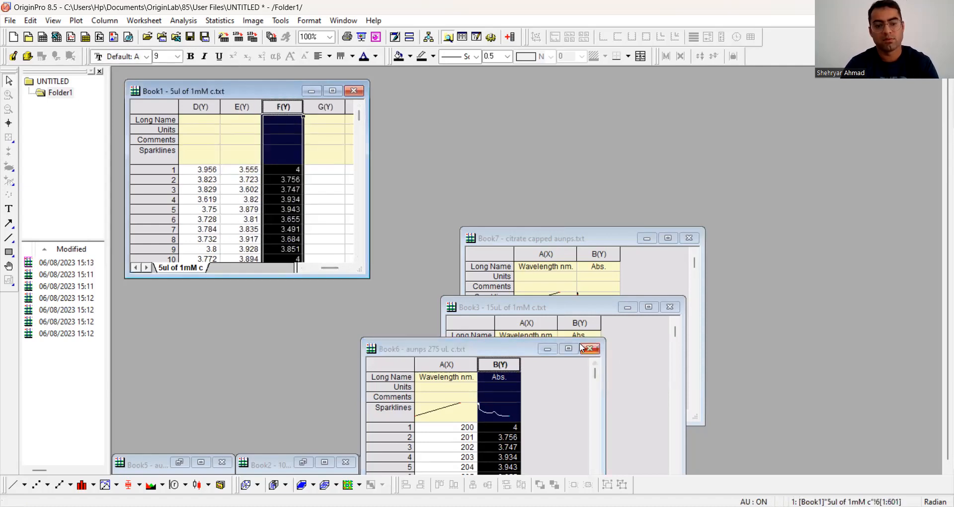
pyautogui.click(546, 348)
# Step: Copy the Abs. column of 15uL of 1mM c.txt into Book1's column G(Y) and minimize the source workbook
pyautogui.click(580, 323)
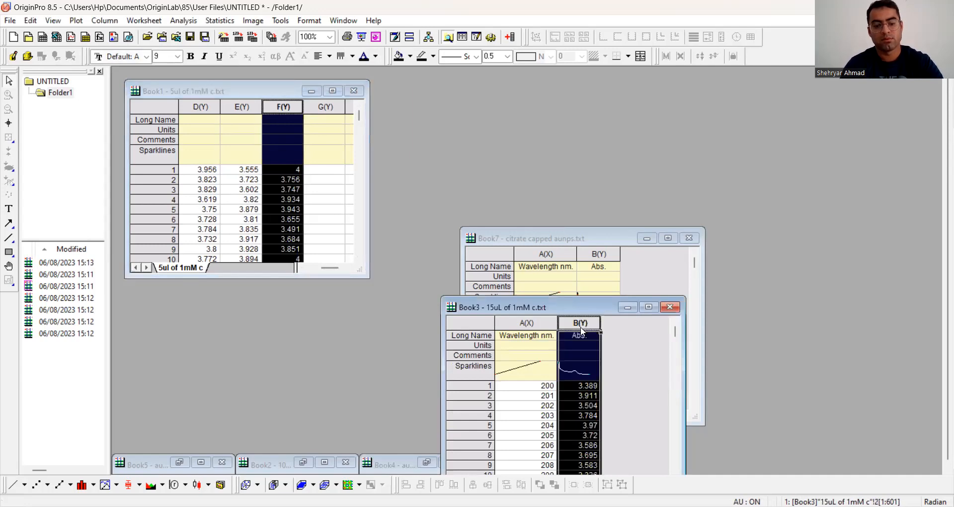
pyautogui.click(326, 107)
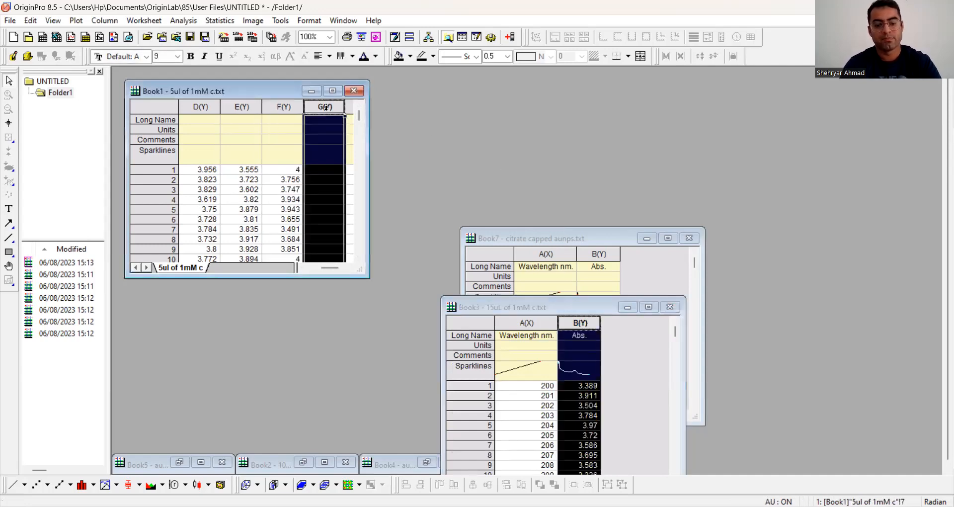
pyautogui.hotkey('ctrl', 'v')
pyautogui.click(628, 308)
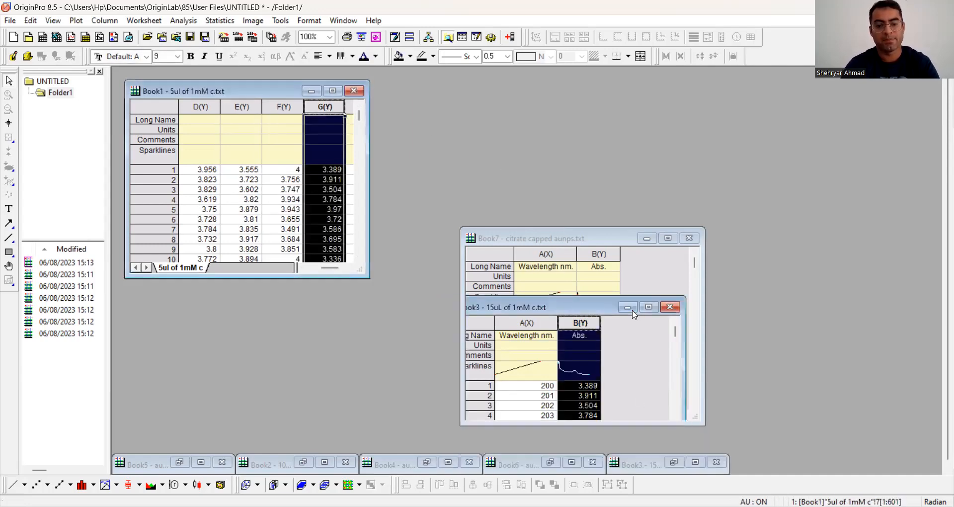
# Step: Copy the Abs. column of citrate capped aunps.txt into Book1's column H(Y)
pyautogui.click(596, 255)
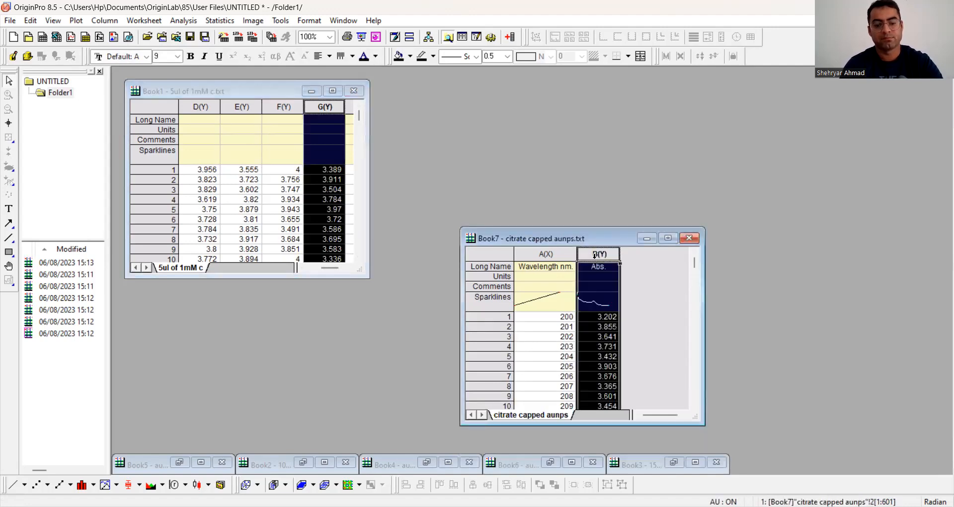
pyautogui.click(348, 268)
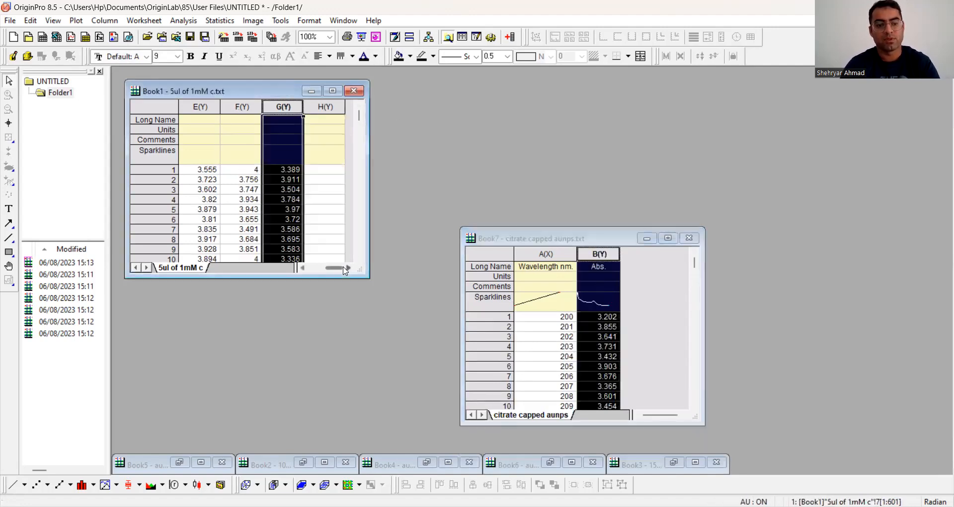
pyautogui.click(316, 107)
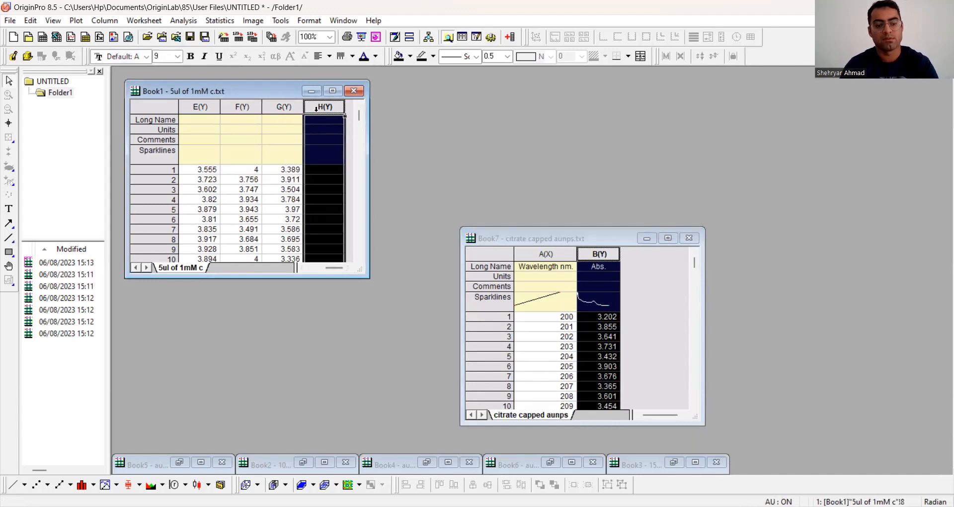
# Step: Maximize Book1 and plot all its columns as a line graph against wavelength
pyautogui.click(332, 90)
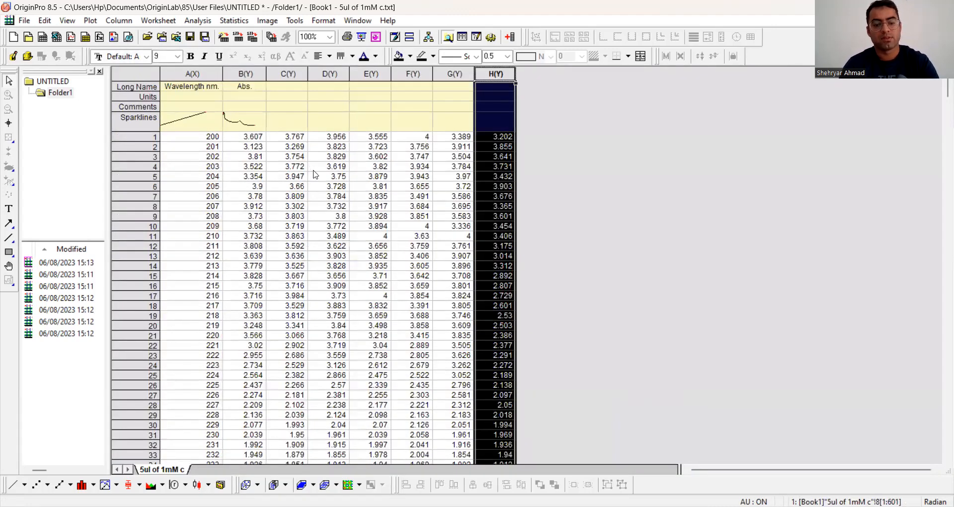
pyautogui.hotkey('ctrl', 'a')
pyautogui.click(13, 485)
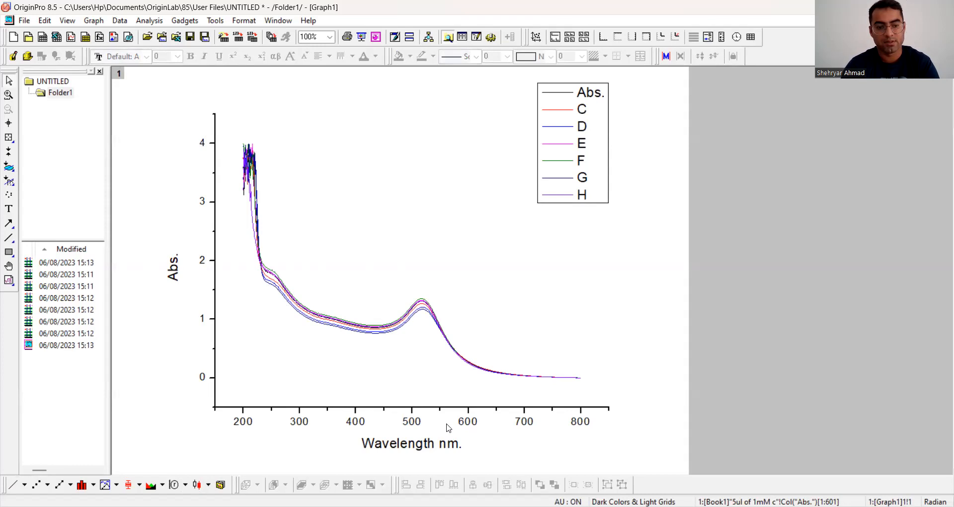
# Step: Set the vertical axis scale of the graph to run from 0 to 2.2
pyautogui.click(203, 260)
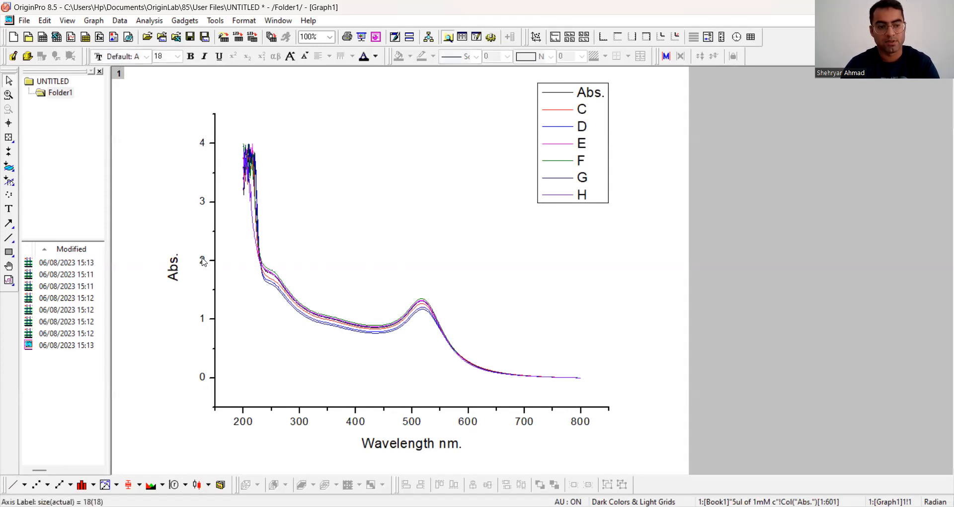
pyautogui.doubleClick(203, 260)
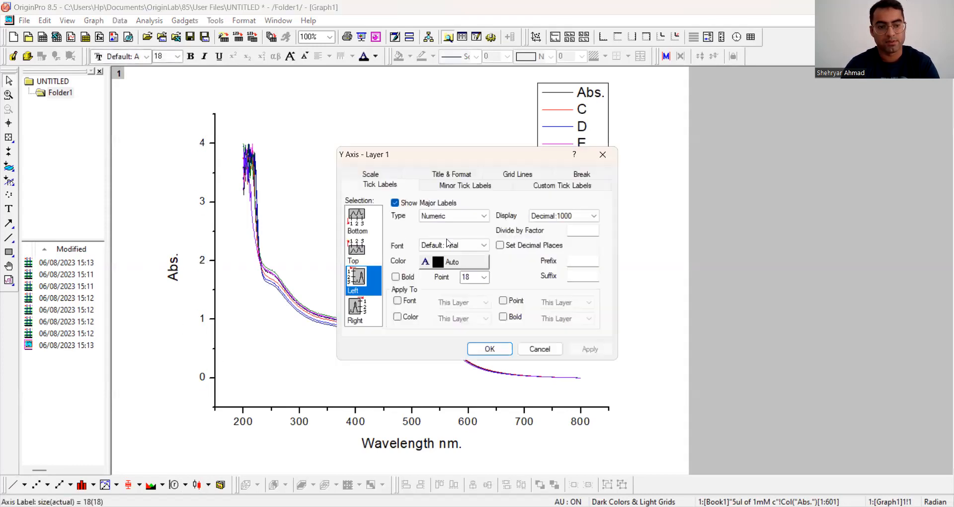
pyautogui.click(370, 175)
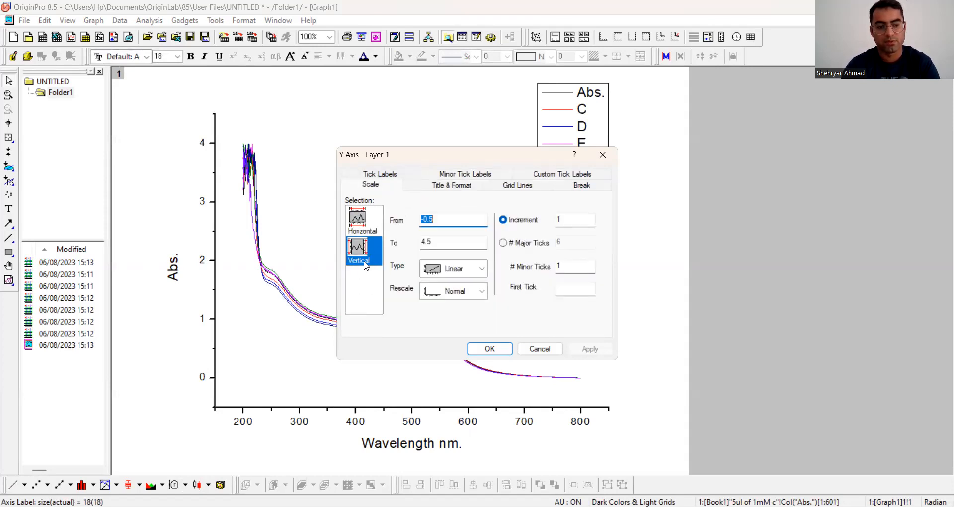
pyautogui.click(444, 218)
pyautogui.press('BackSpace')
pyautogui.press('BackSpace')
pyautogui.press('BackSpace')
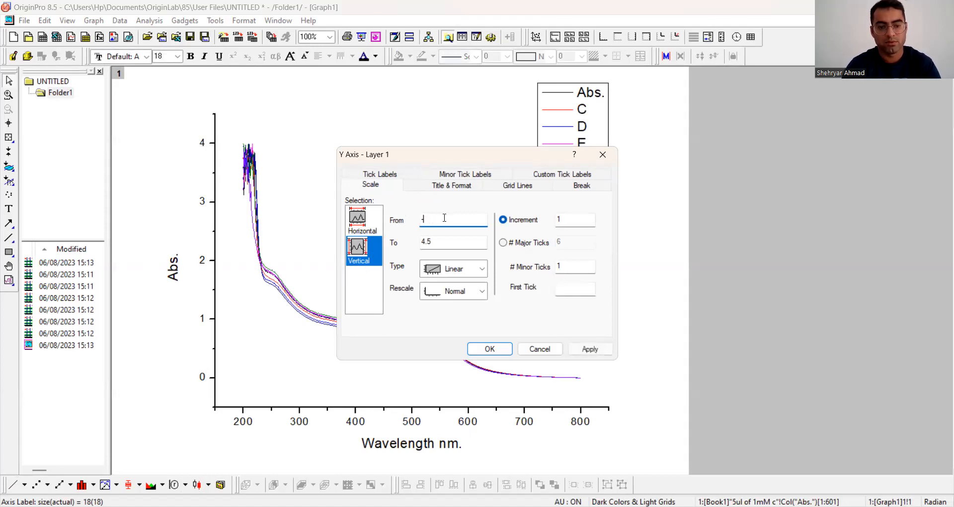
pyautogui.write('0')
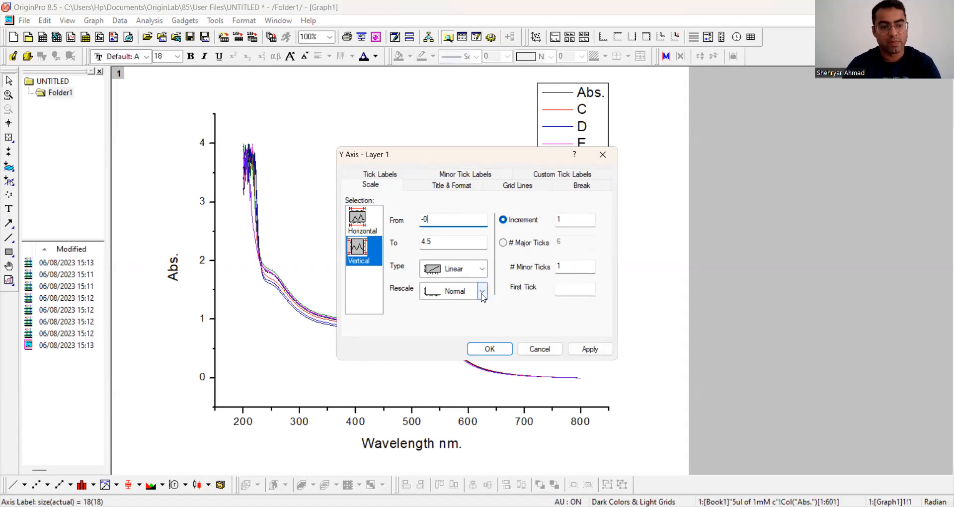
pyautogui.click(444, 243)
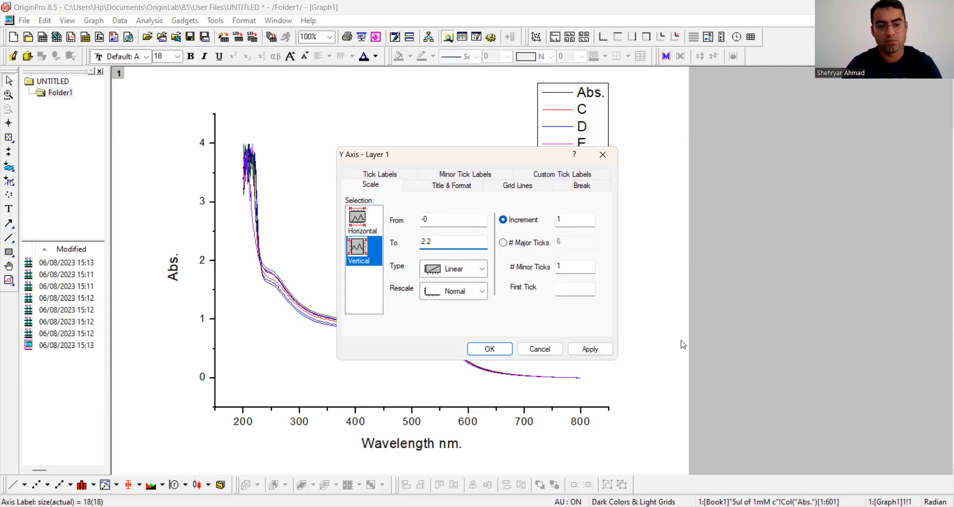
pyautogui.click(601, 351)
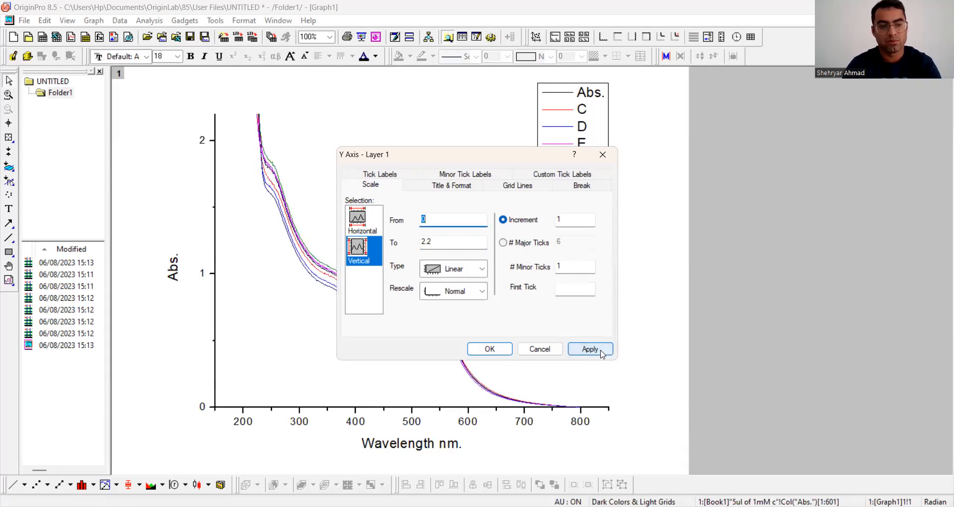
# Step: Start the horizontal axis scale at 220, apply it, and adjust the start to 230
pyautogui.click(360, 224)
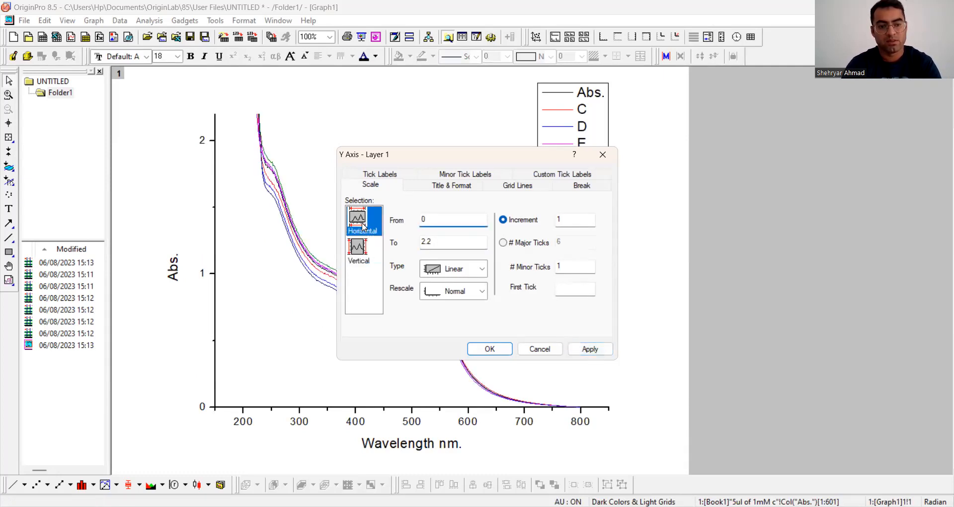
pyautogui.click(451, 221)
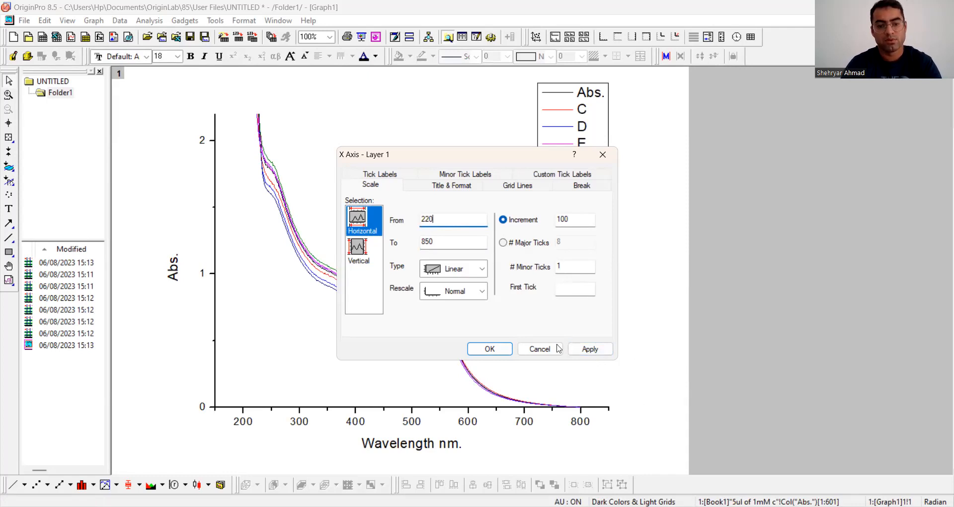
pyautogui.click(588, 348)
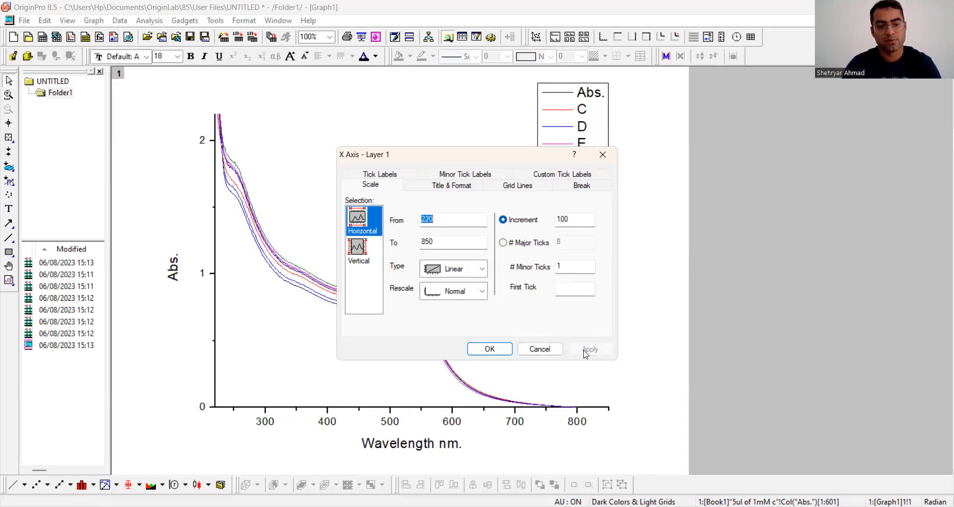
pyautogui.click(445, 219)
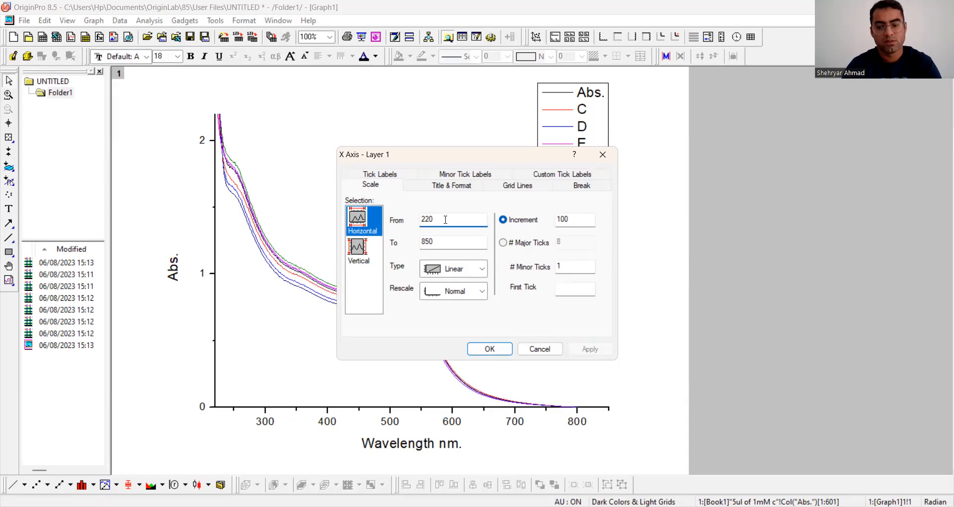
pyautogui.press('BackSpace')
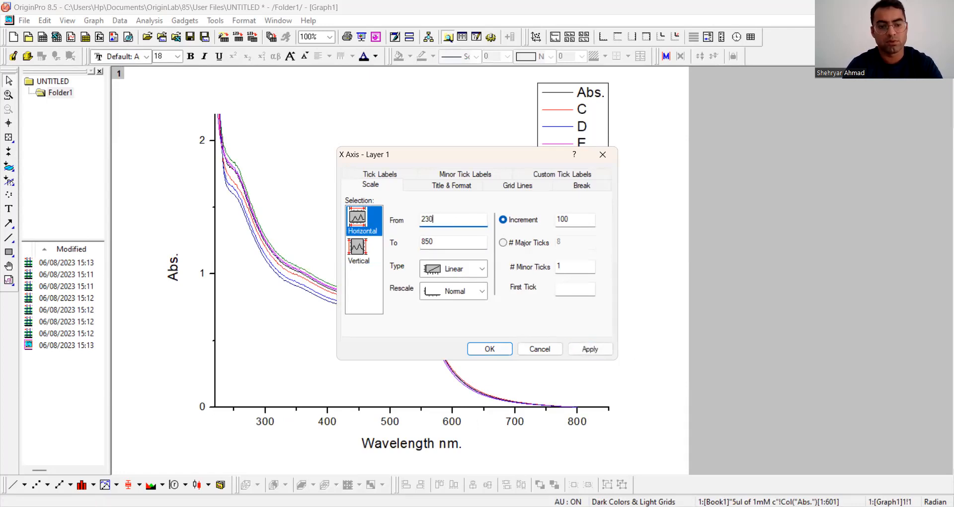
pyautogui.click(606, 348)
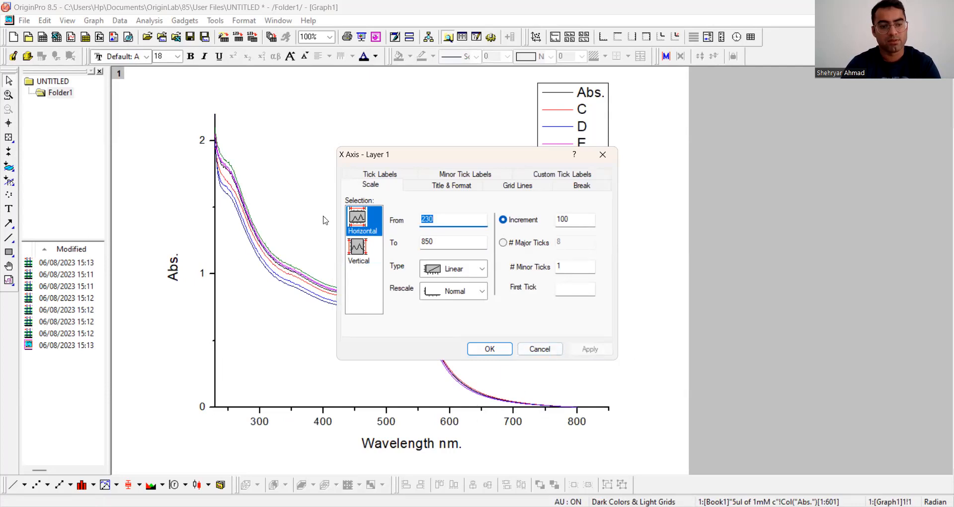
# Step: Set the bottom axis's minor ticks to None
pyautogui.click(453, 185)
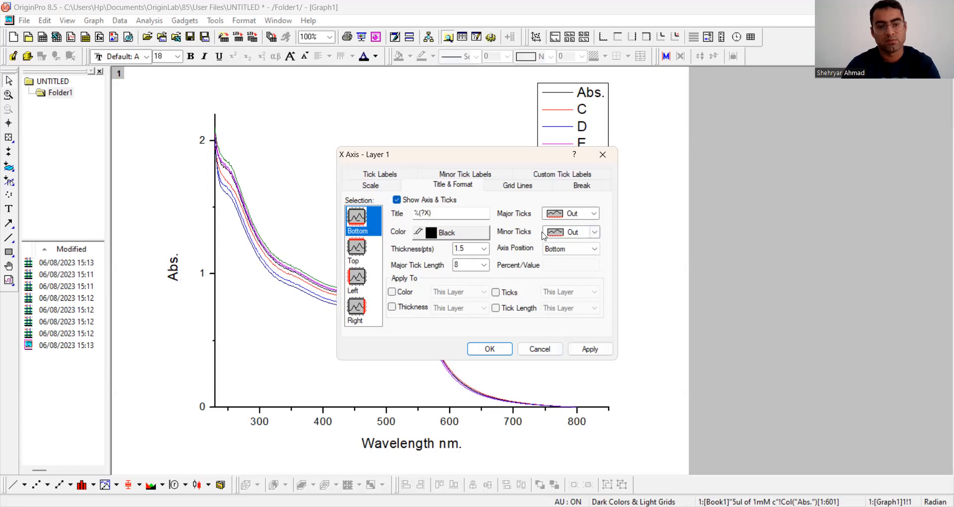
pyautogui.click(594, 232)
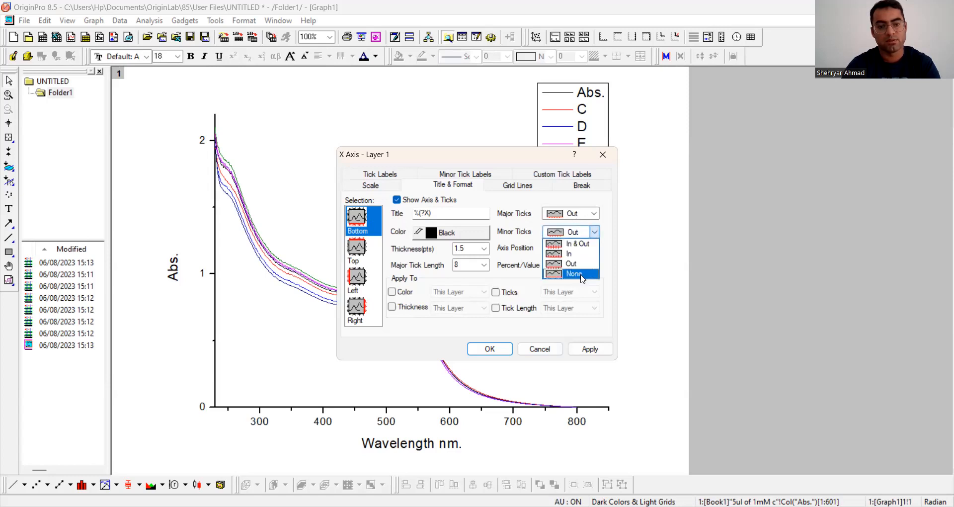
pyautogui.click(582, 275)
# Step: Show the top axis line with both major and minor ticks set to None
pyautogui.click(368, 256)
pyautogui.click(403, 201)
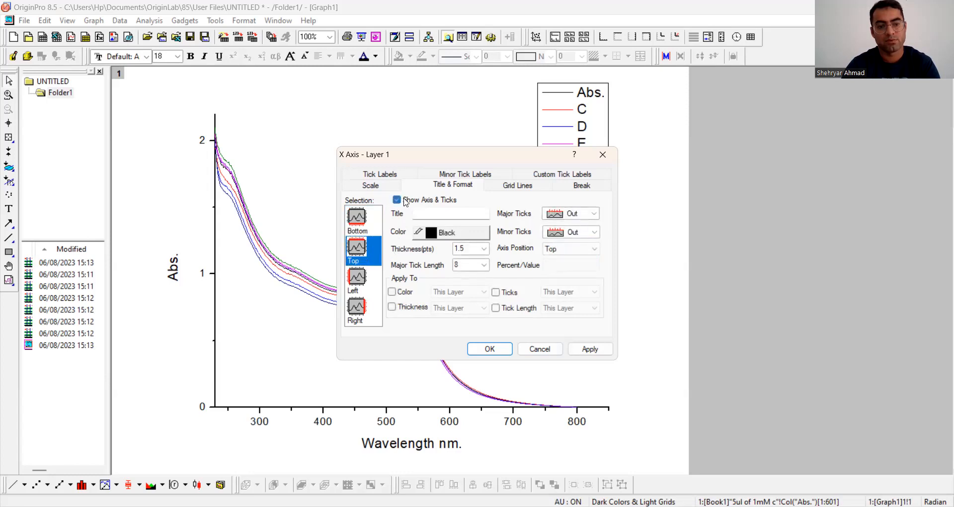
pyautogui.click(594, 214)
pyautogui.click(586, 256)
pyautogui.click(594, 232)
pyautogui.click(581, 275)
# Step: Set the left axis's minor ticks to None
pyautogui.click(357, 278)
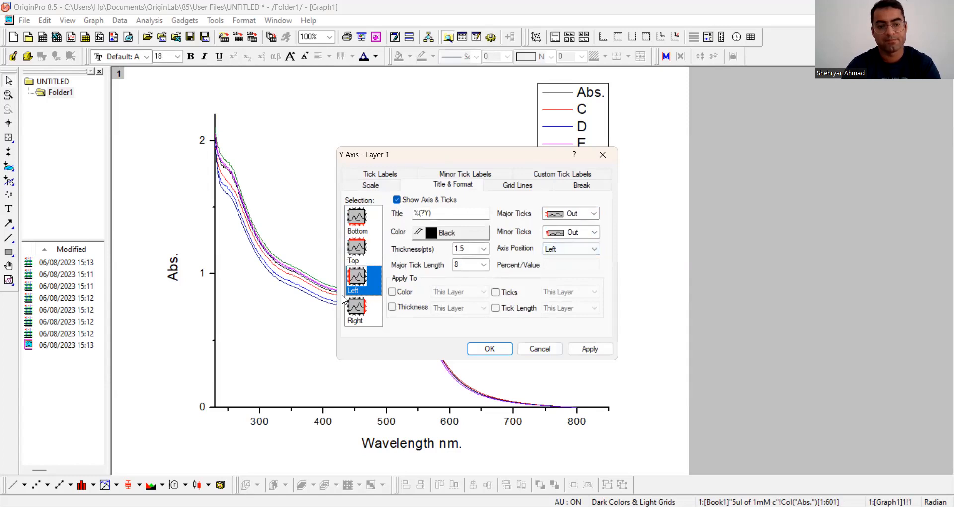
pyautogui.click(595, 232)
pyautogui.click(579, 274)
# Step: Show the right axis line without ticks and apply the axis formatting to the graph
pyautogui.click(356, 307)
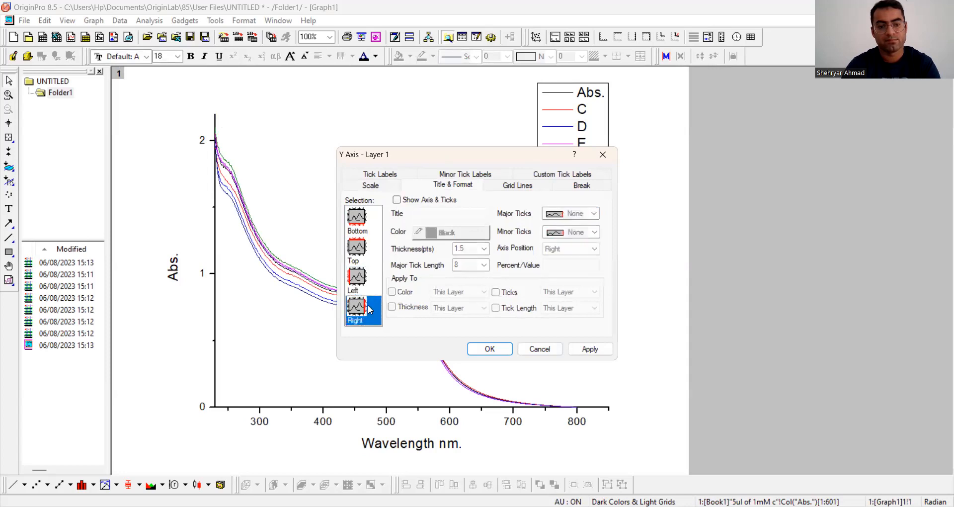
pyautogui.click(397, 199)
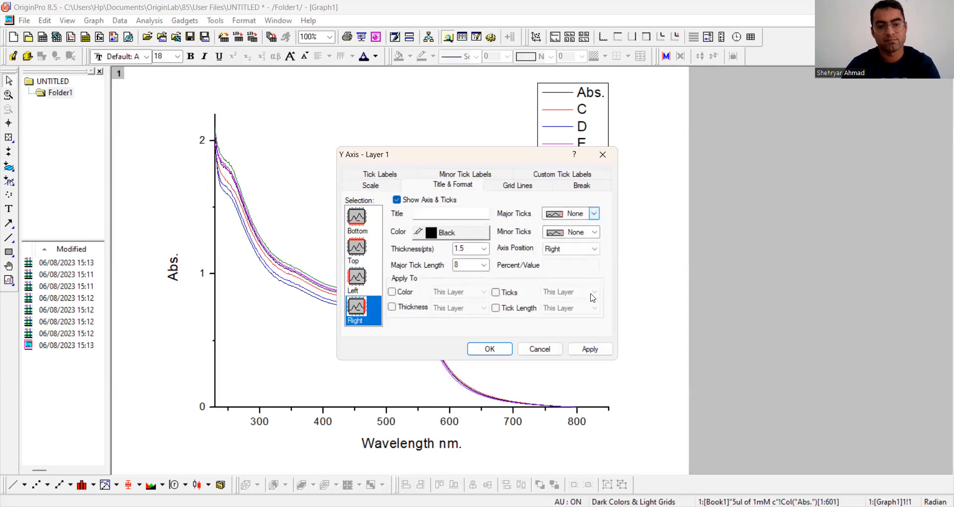
pyautogui.click(598, 349)
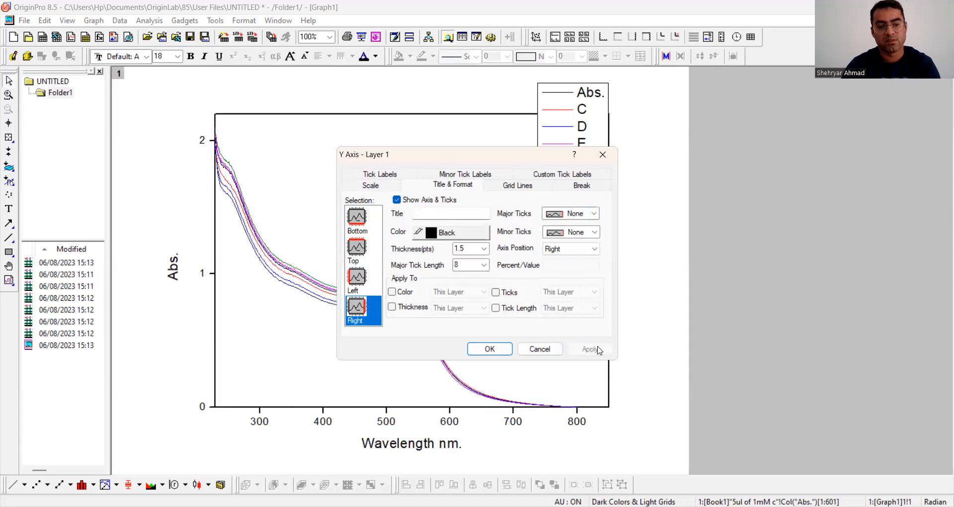
pyautogui.click(490, 348)
# Step: Move the legend inside the graph frame, near its upper-right corner
pyautogui.click(596, 104)
pyautogui.moveTo(596, 104); pyautogui.dragTo(587, 148)
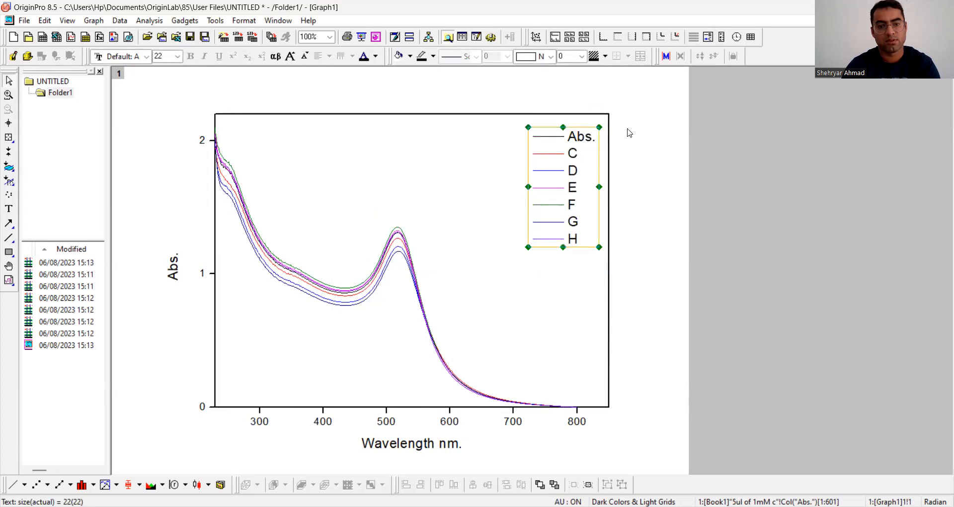
# Step: Set the vertical axis's major tick increment to 0.2 and apply it
pyautogui.click(208, 277)
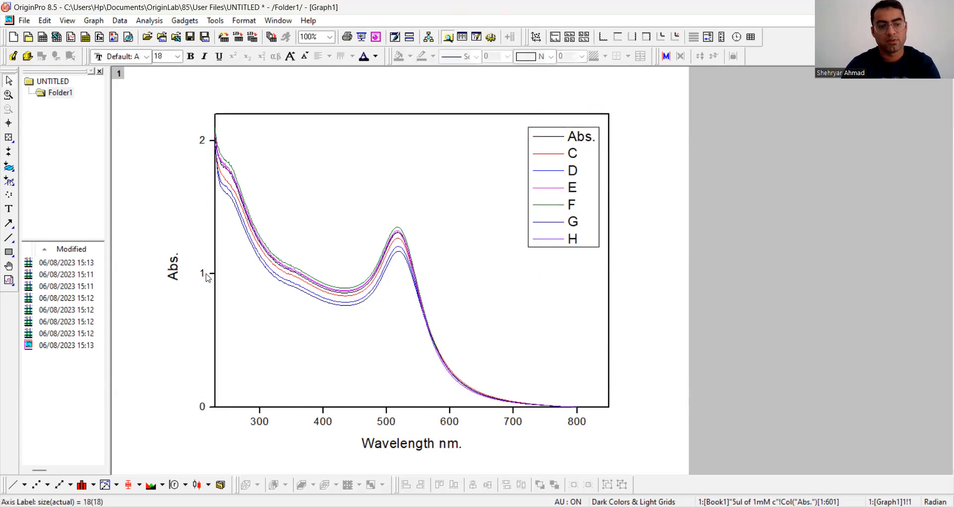
pyautogui.doubleClick(207, 276)
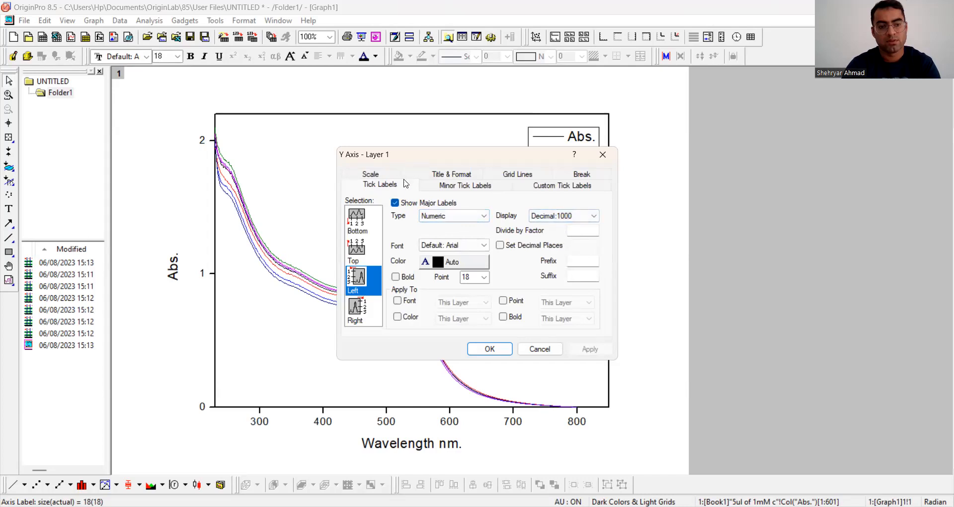
pyautogui.click(377, 175)
pyautogui.click(569, 219)
pyautogui.press('BackSpace')
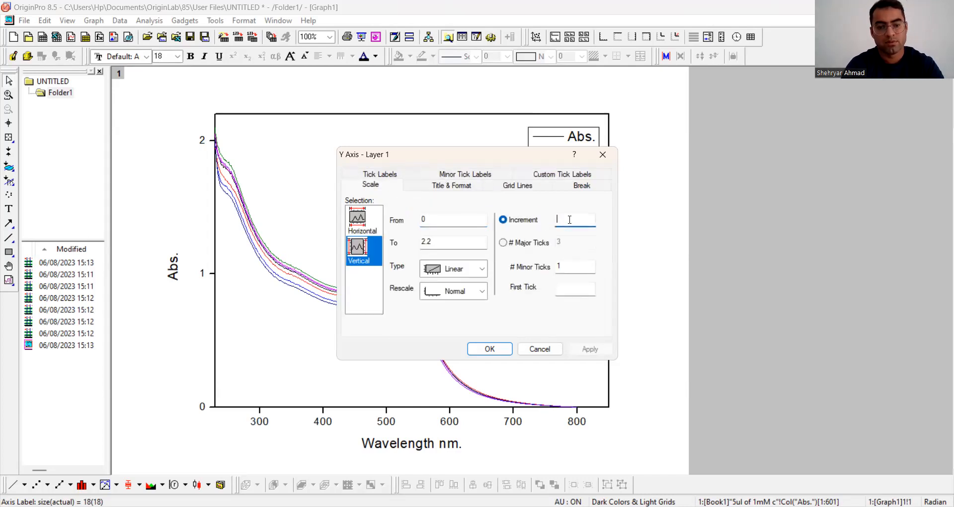
pyautogui.write('0.2')
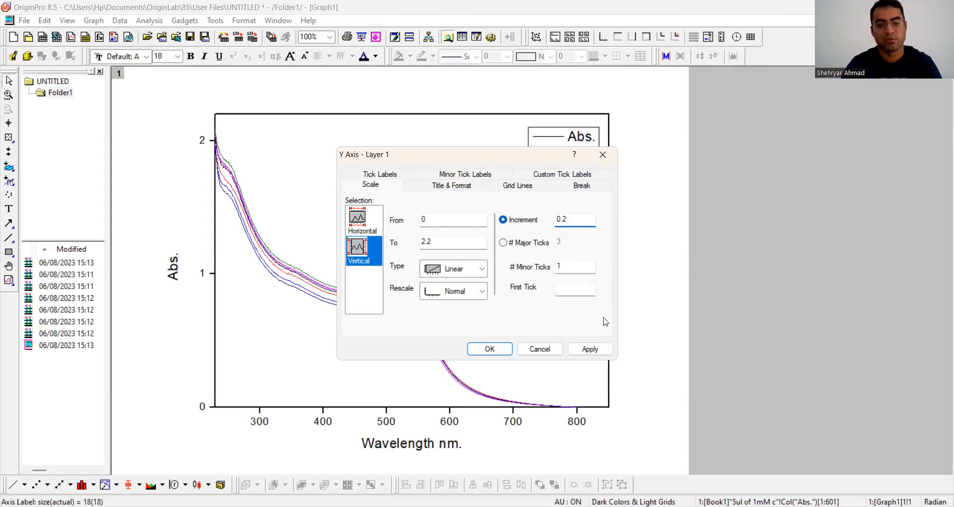
pyautogui.click(591, 349)
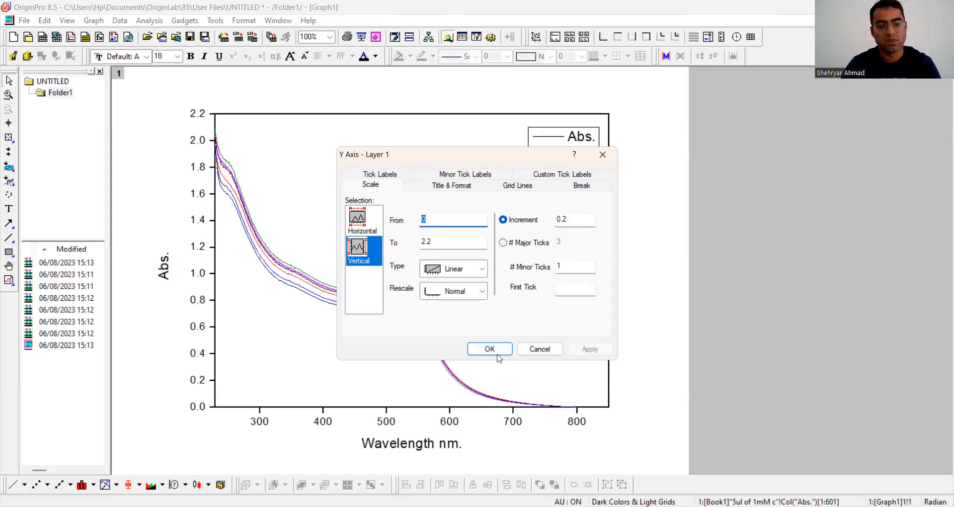
# Step: Set the vertical axis's major tick increment to 0.5 and apply it to the graph
pyautogui.click(574, 219)
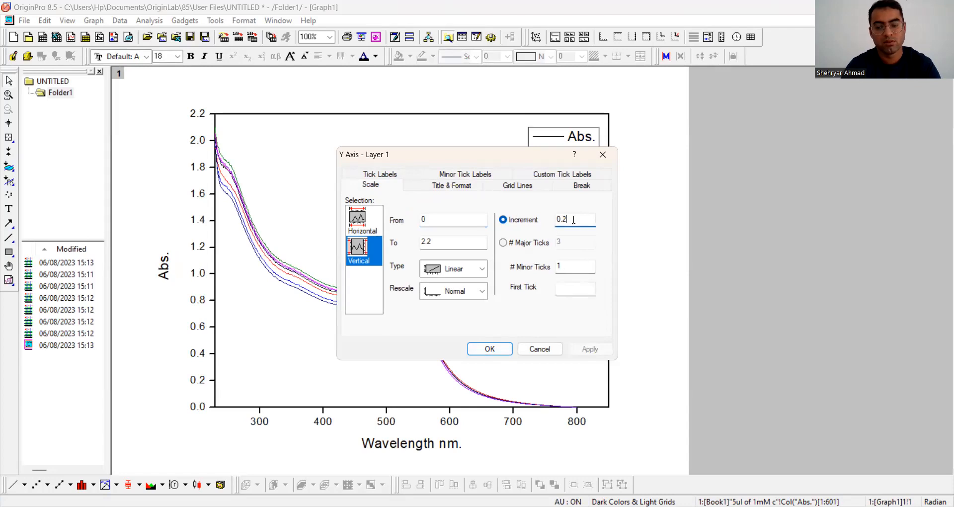
pyautogui.press('BackSpace')
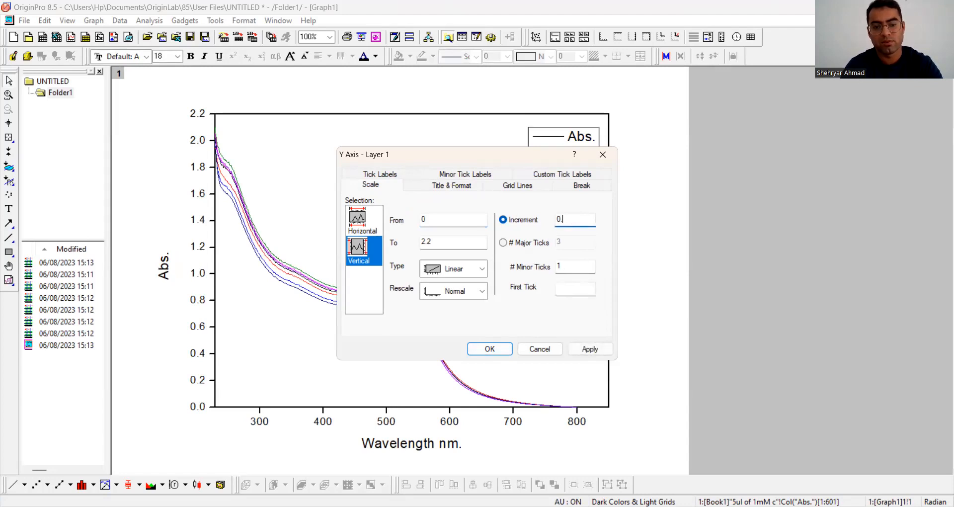
pyautogui.click(601, 350)
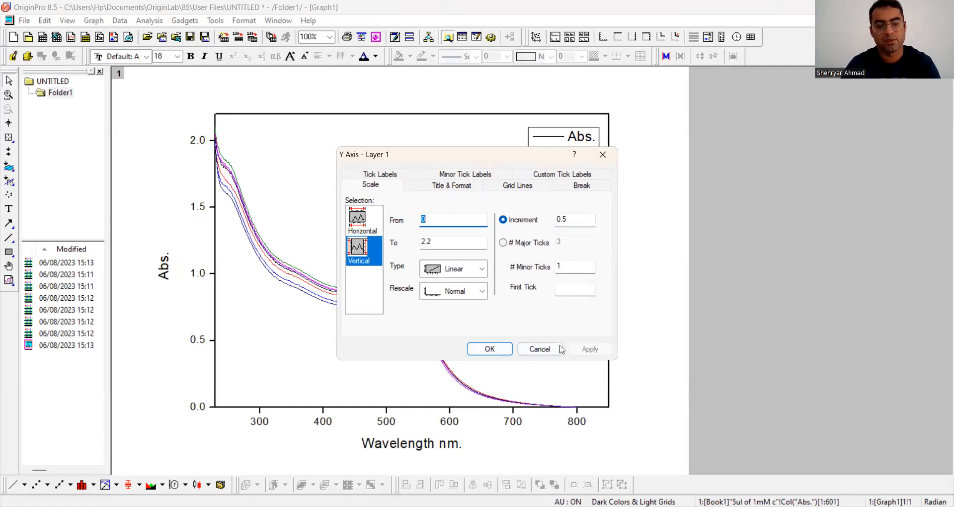
pyautogui.click(497, 350)
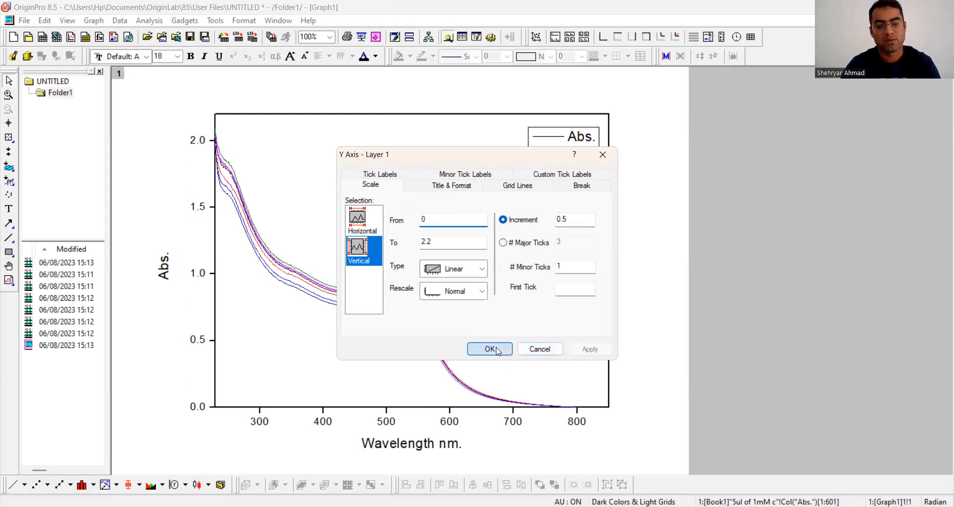
# Step: Set the line width of all the plotted absorbance curves to 3
pyautogui.click(243, 211)
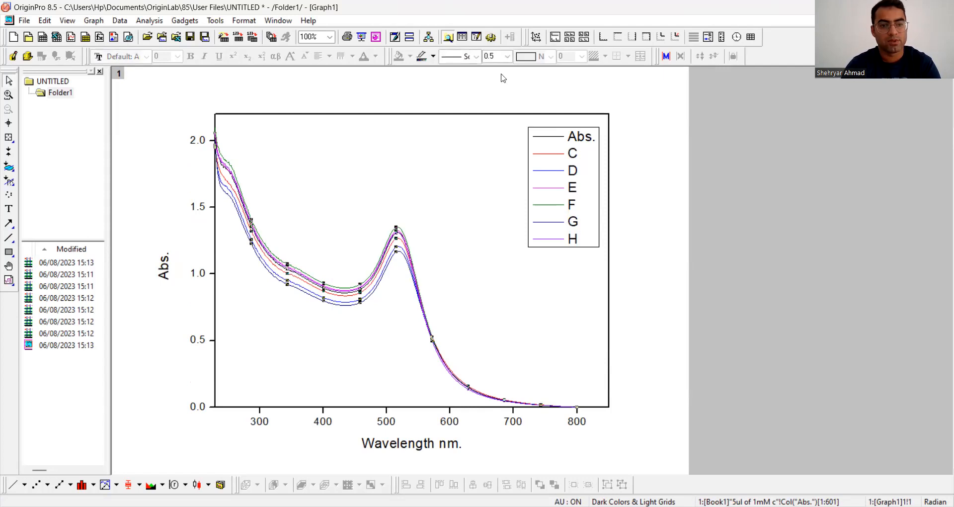
pyautogui.click(507, 56)
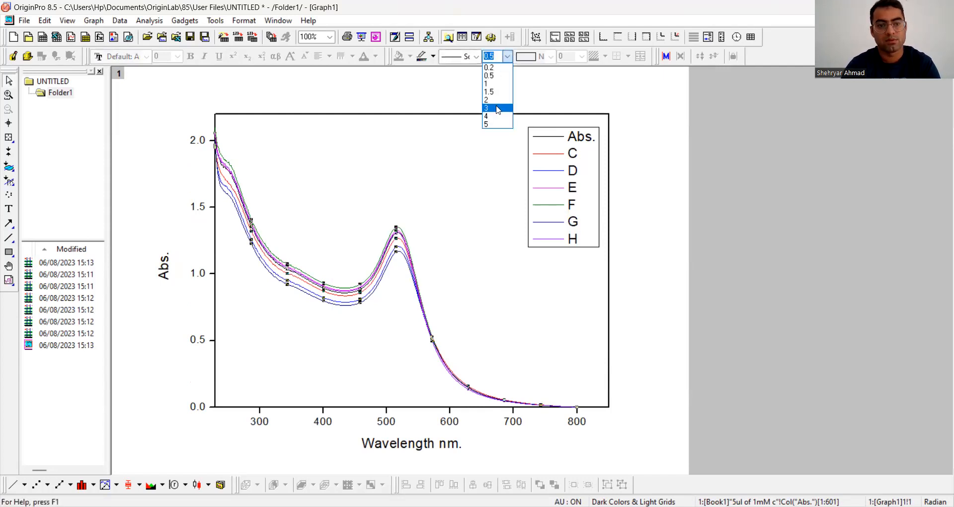
pyautogui.click(351, 270)
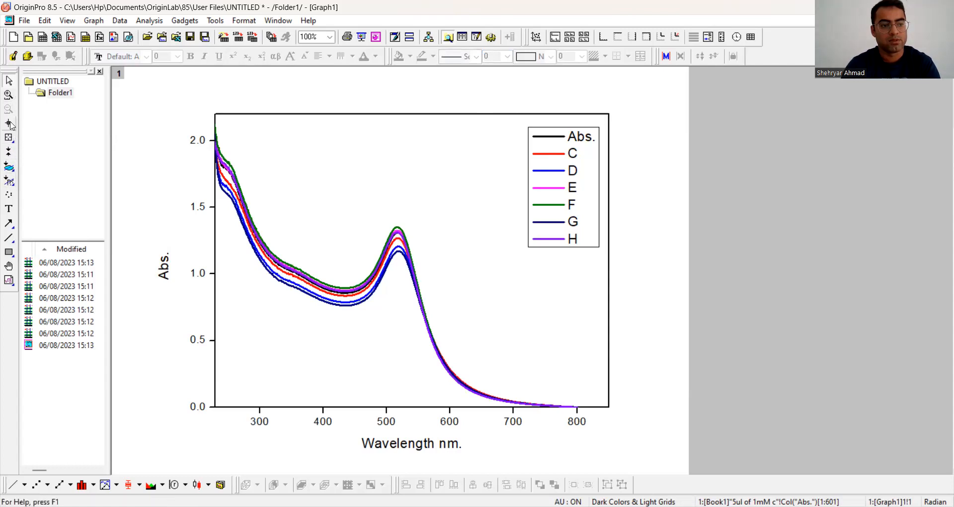
# Step: Add the text label "Optimization of Ca" inside the graph frame, near the middle of its upper edge
pyautogui.click(8, 209)
pyautogui.click(364, 126)
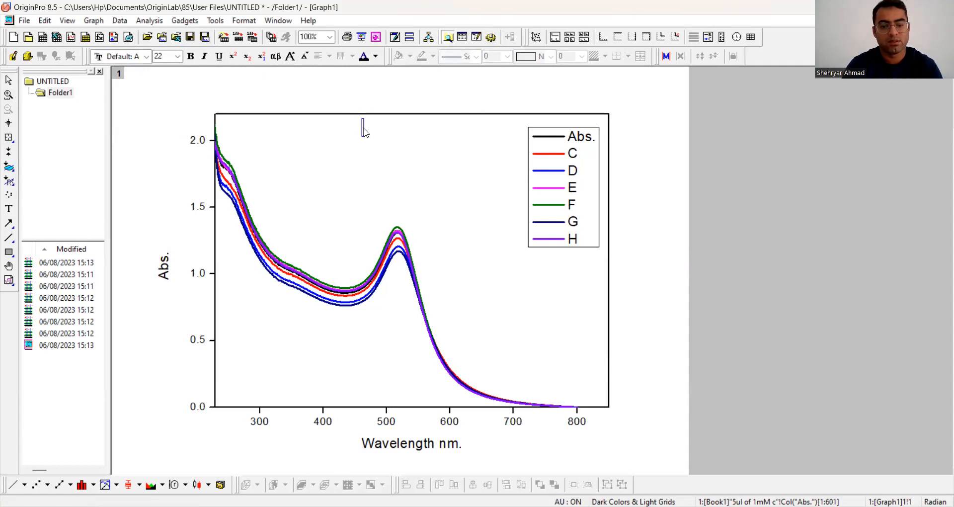
pyautogui.write('Op')
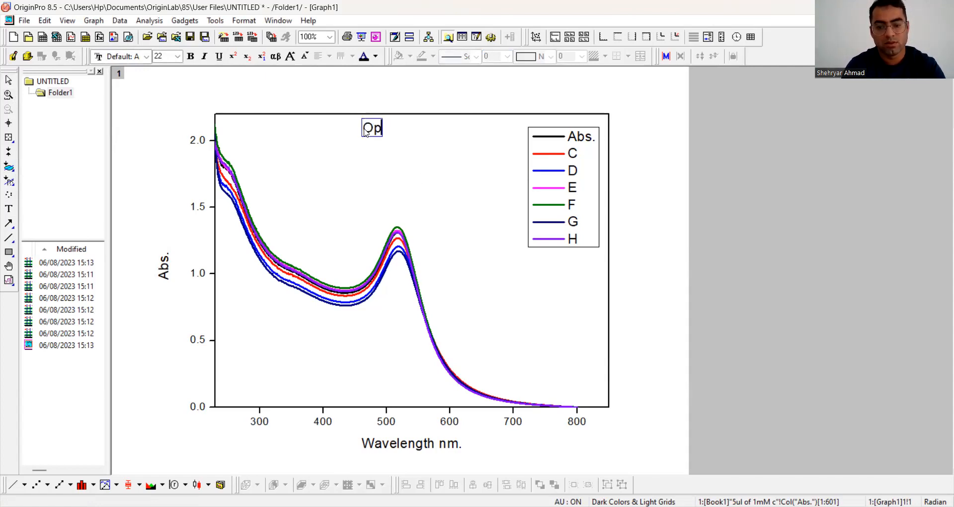
pyautogui.write('timiza')
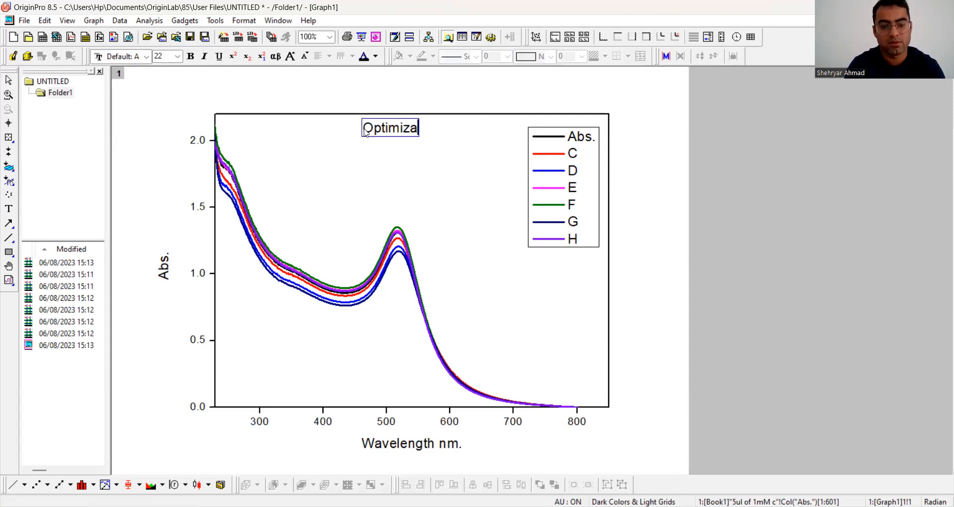
pyautogui.write('tion o')
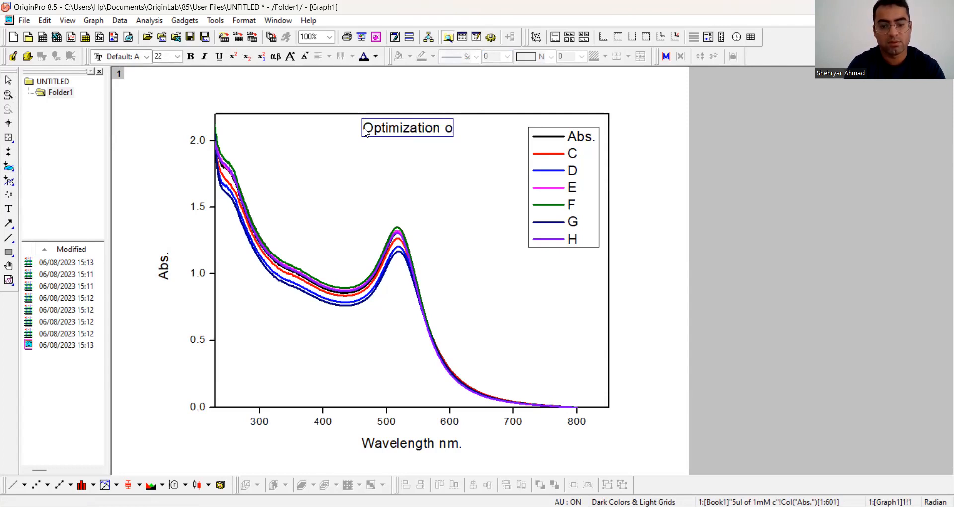
pyautogui.write('f Ca')
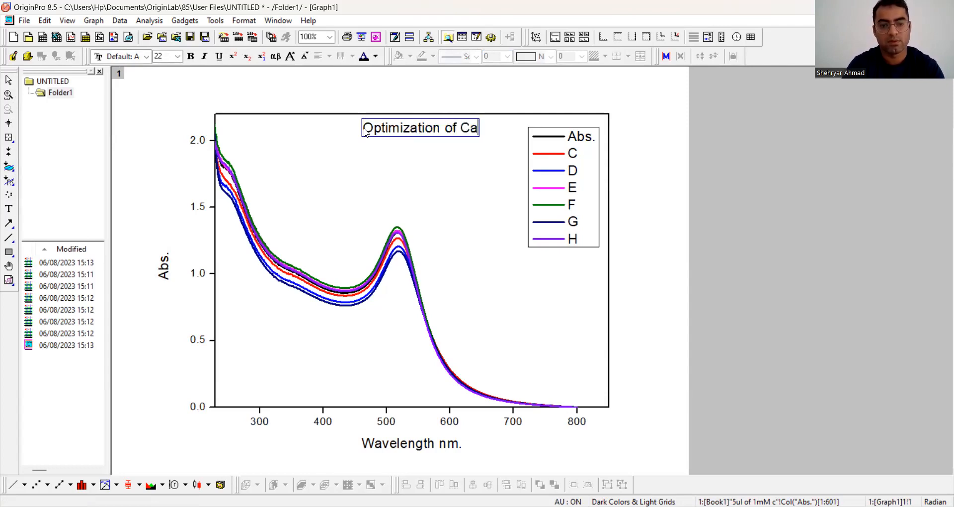
pyautogui.click(679, 172)
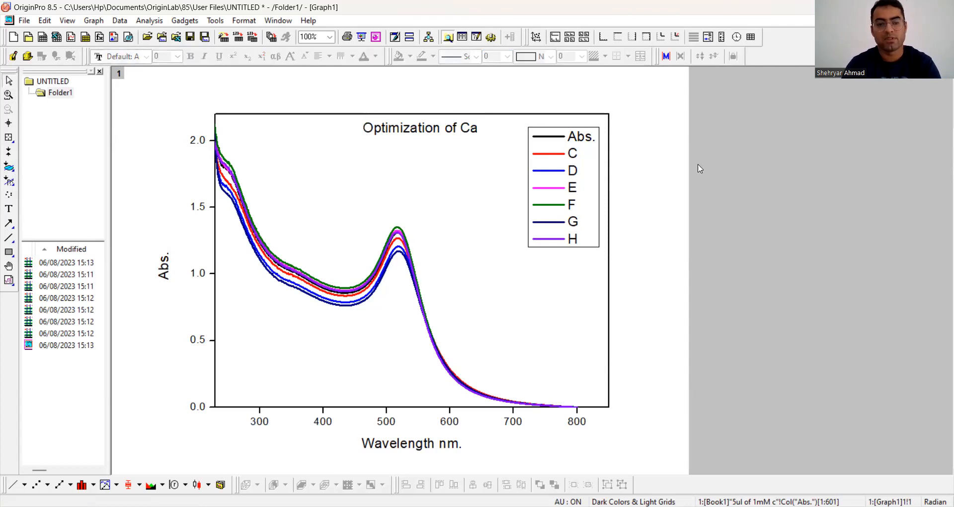